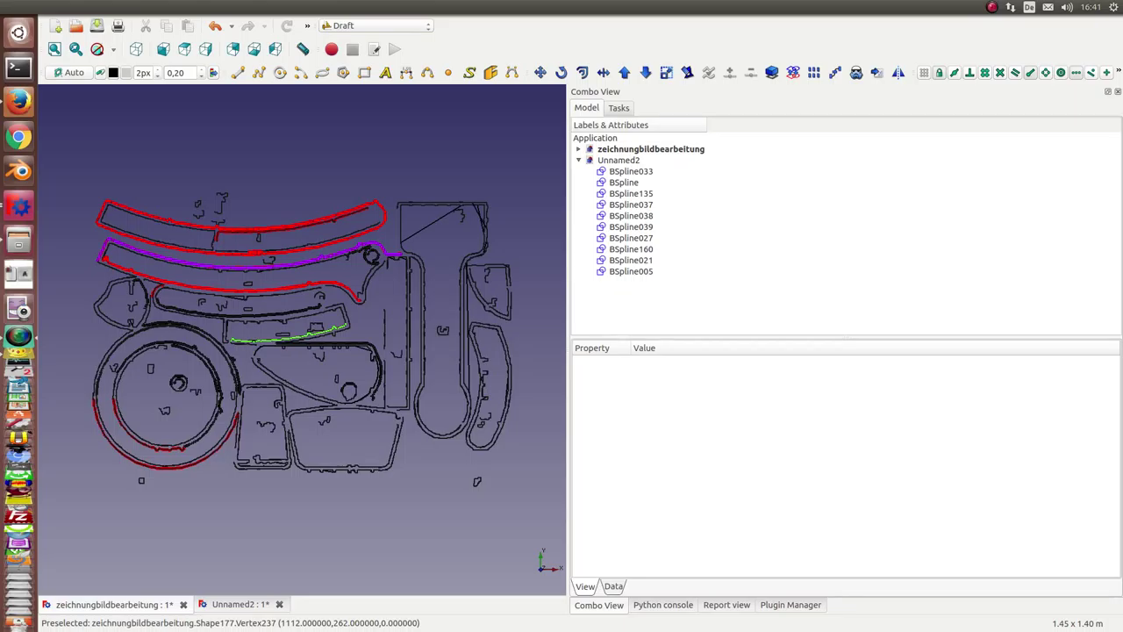
Step: Show the Unnamed2 drawing and clear the Python console back to its startup banner
left_click(232, 605)
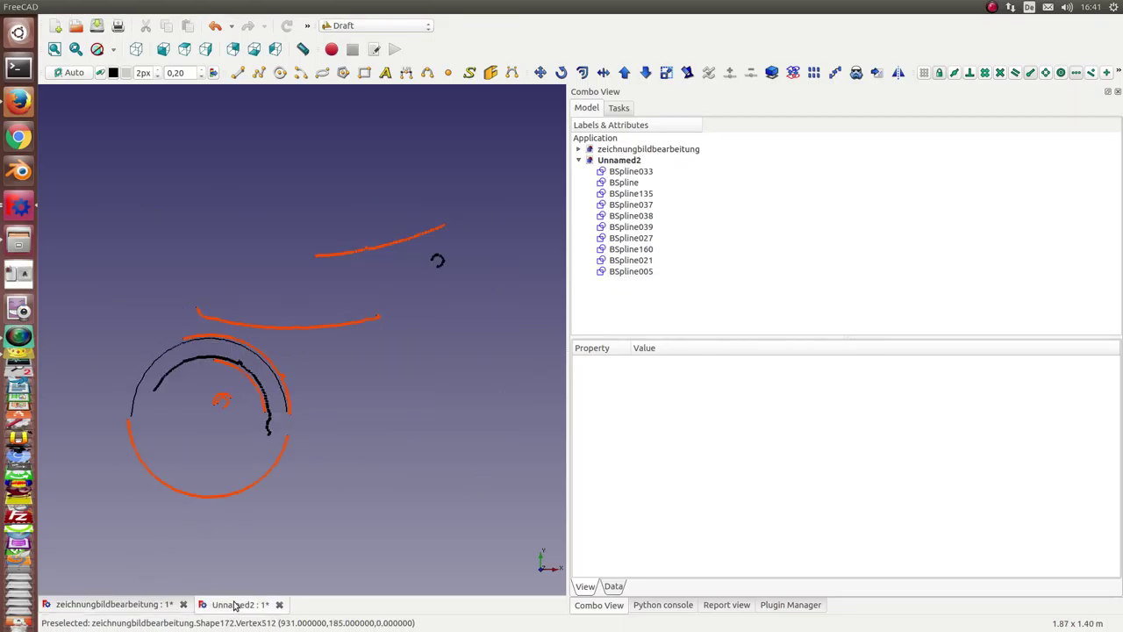
left_click(646, 606)
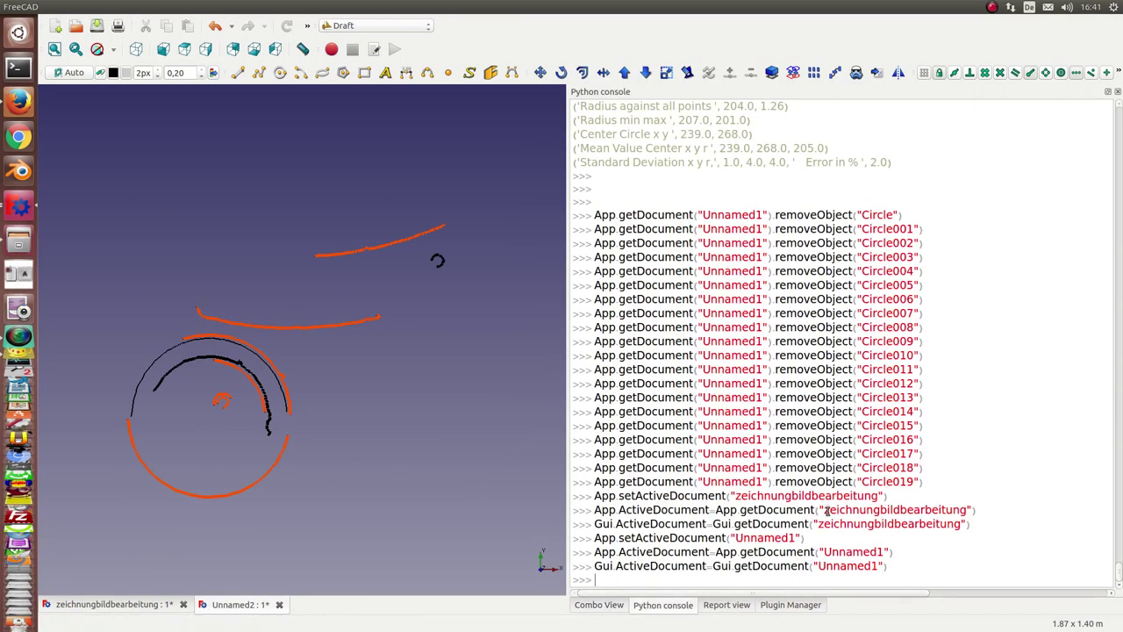
right_click(827, 468)
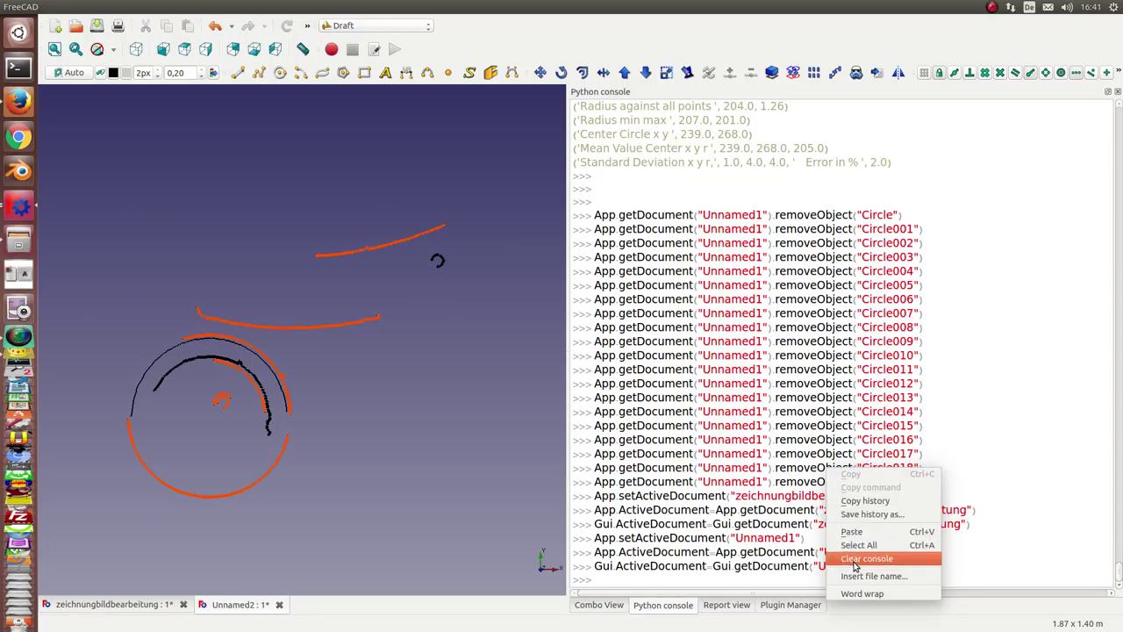
left_click(857, 558)
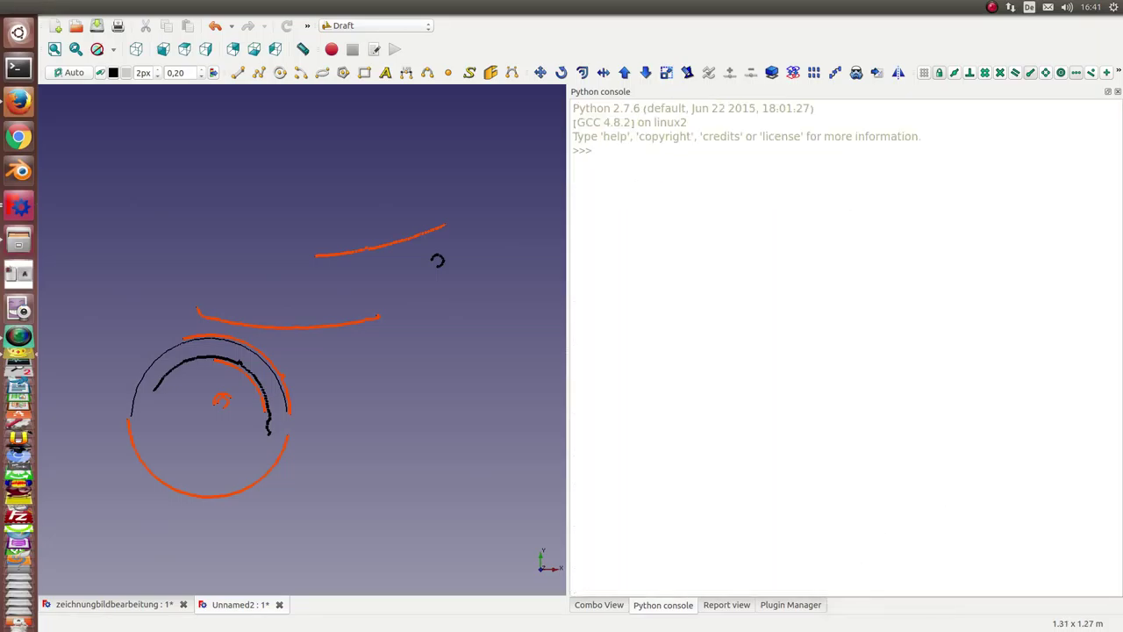
Step: Paste and run the circle-fitting script on BSpline, then recall srun(App.ActiveDocument.BSpline)
left_click(666, 295)
key("Return")
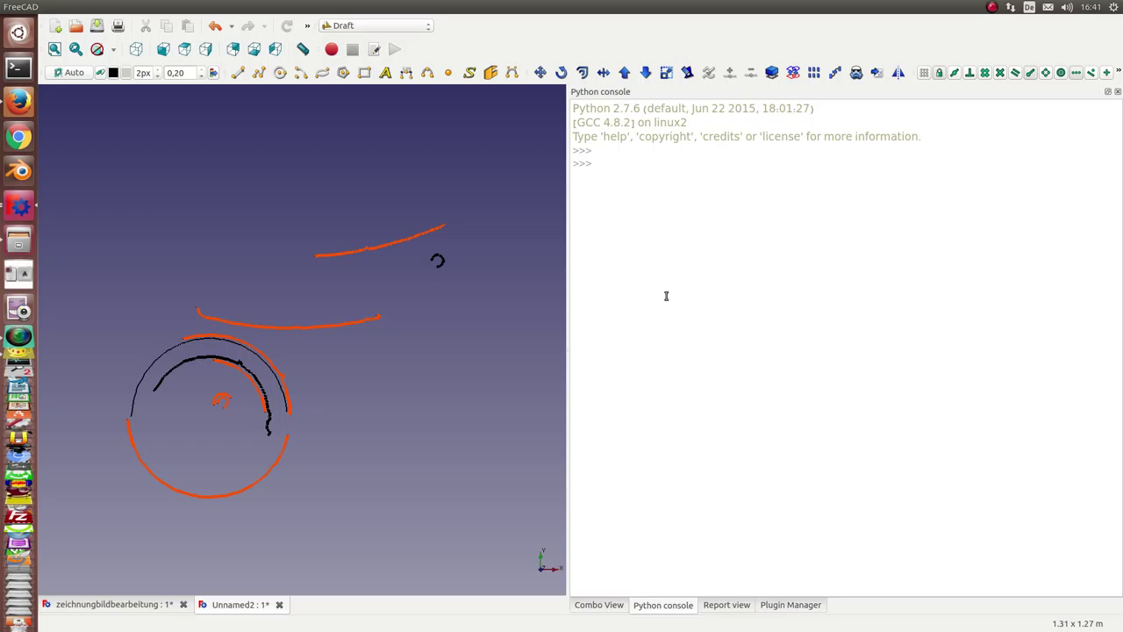
key("ctrl+v")
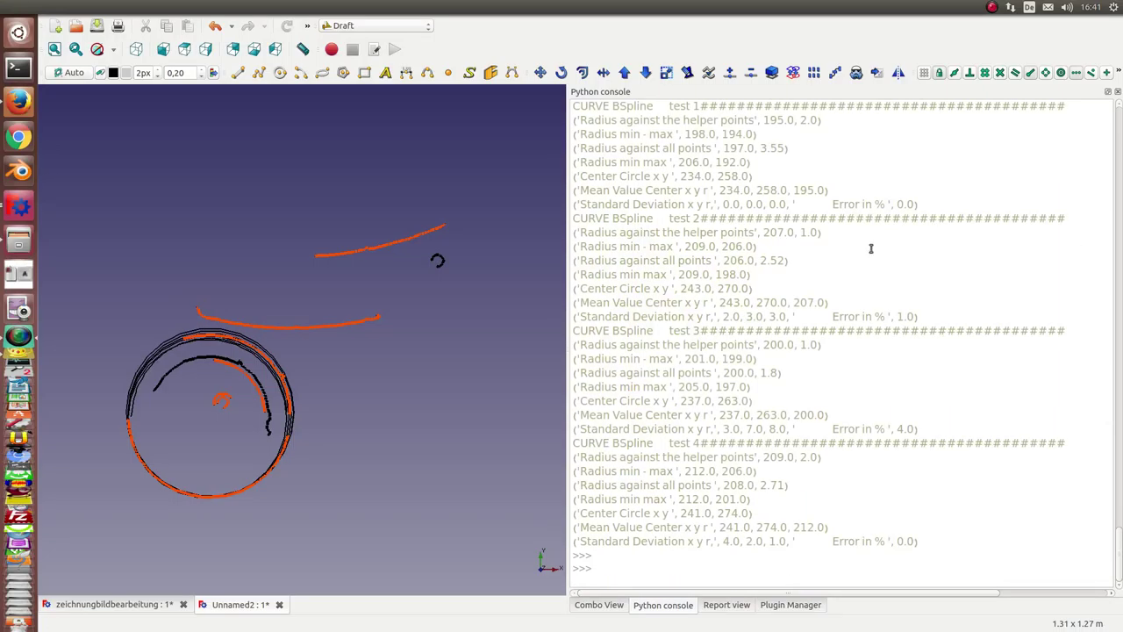
left_click(610, 579)
key("Up")
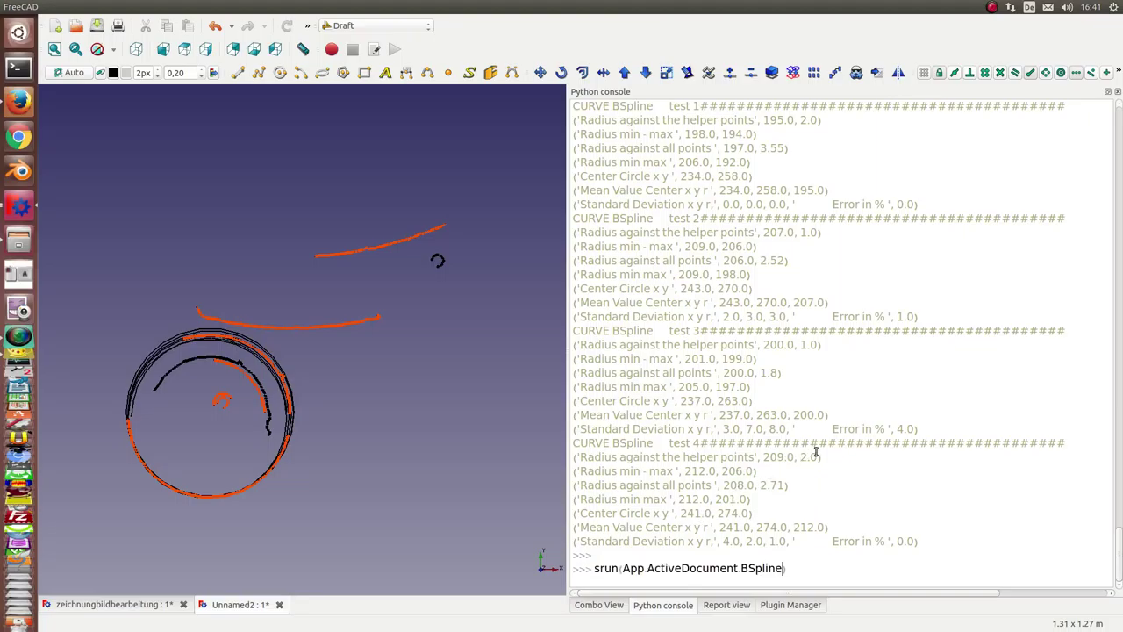
Step: Run the circle fit on BSpline135 with srun(App.ActiveDocument.BSpline135)
type("135")
key("Return")
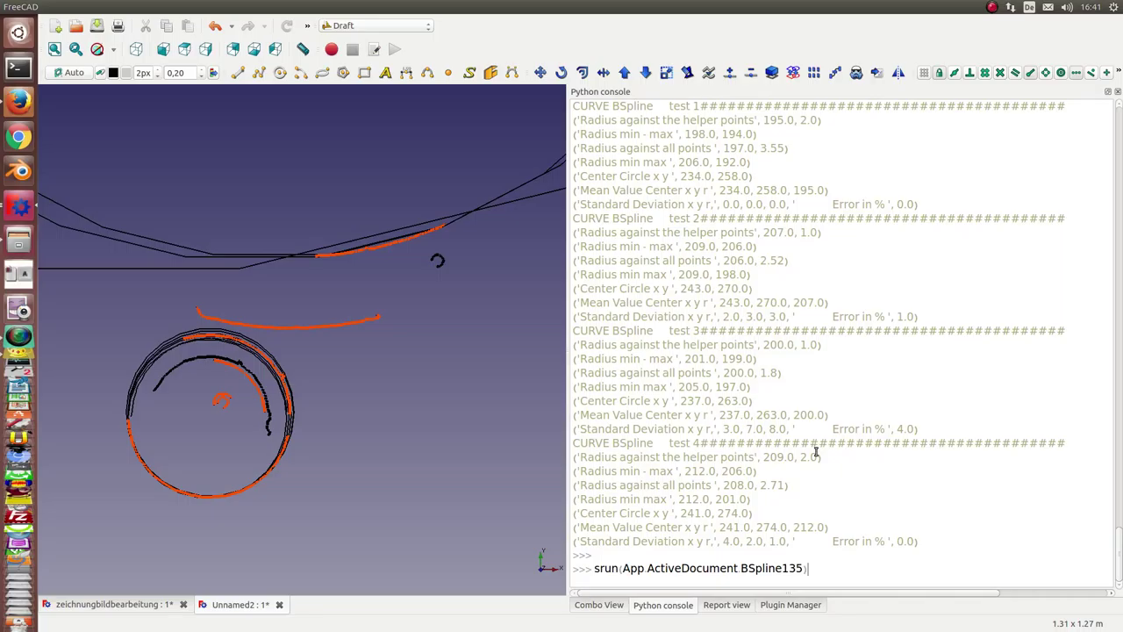
key("Return")
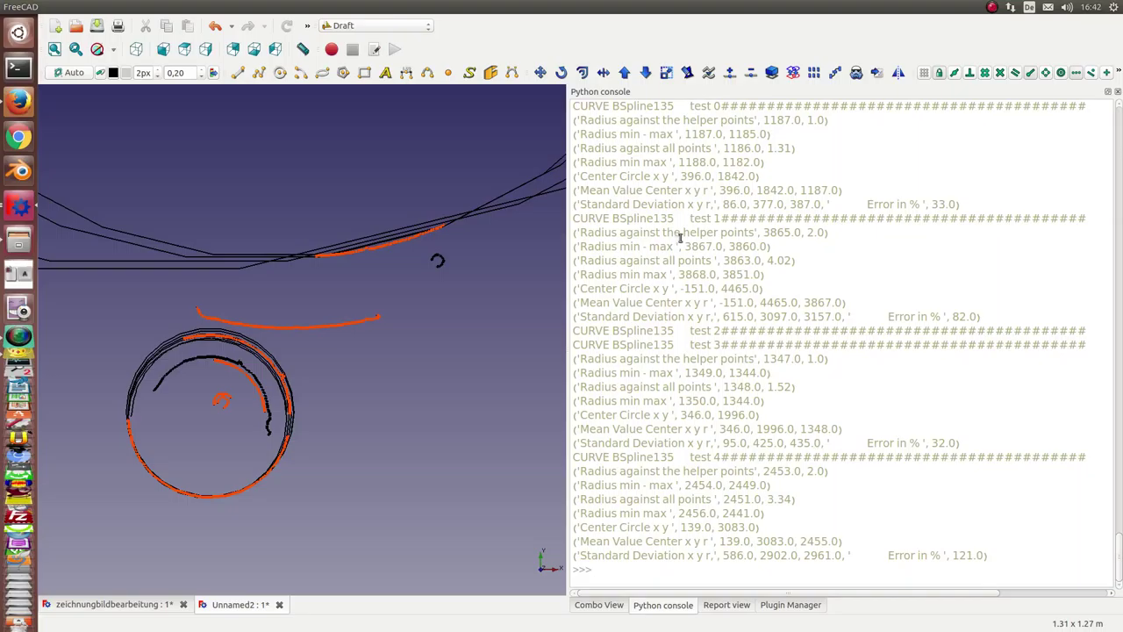
Step: Rerun the BSpline135 fit and check test errors of 0.0 % and 5.0 %
key("Up")
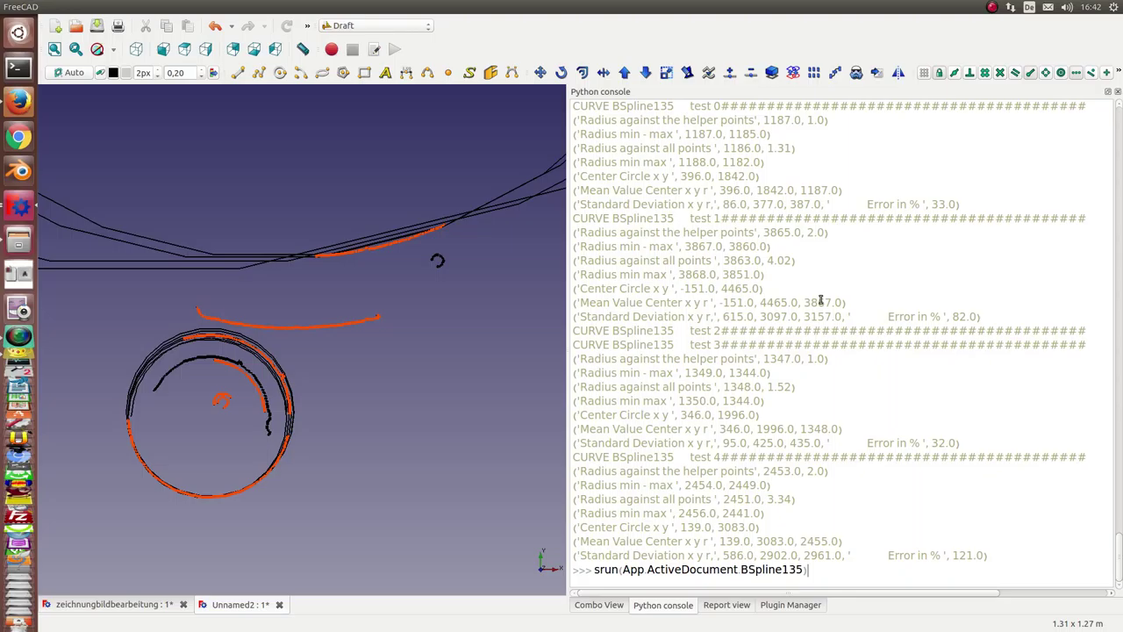
key("Return")
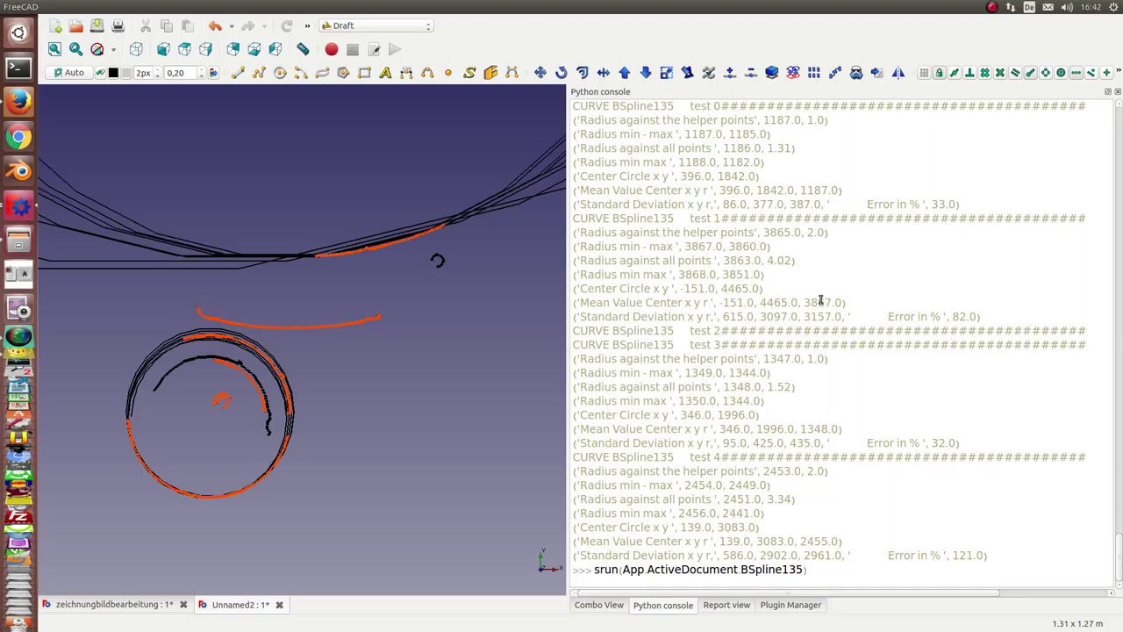
key("Return")
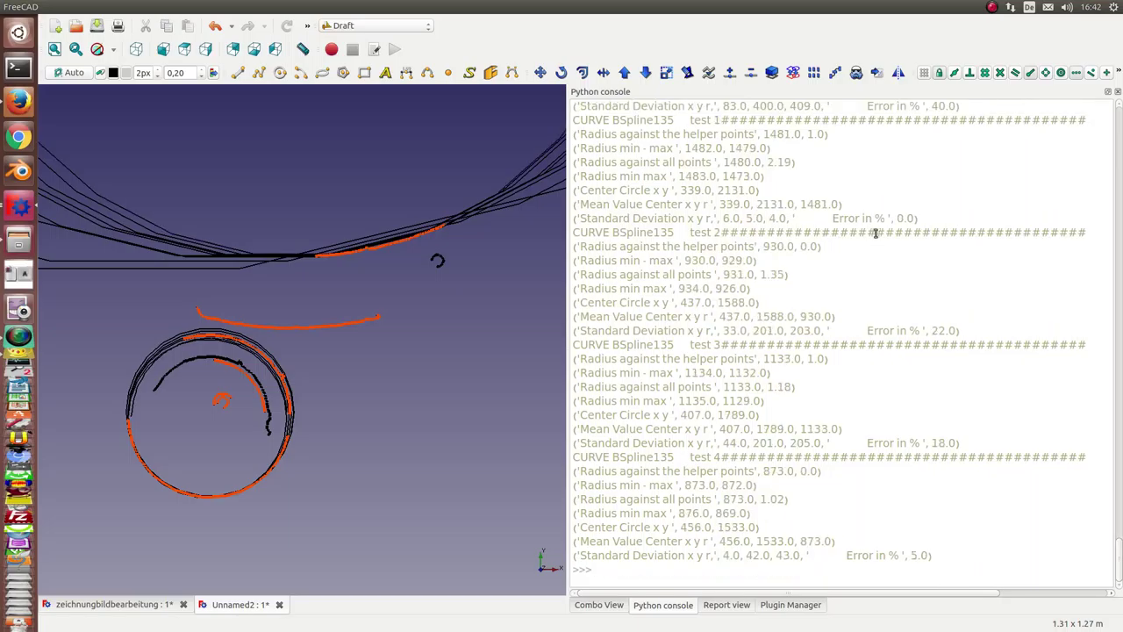
left_click_drag(878, 218, 918, 218)
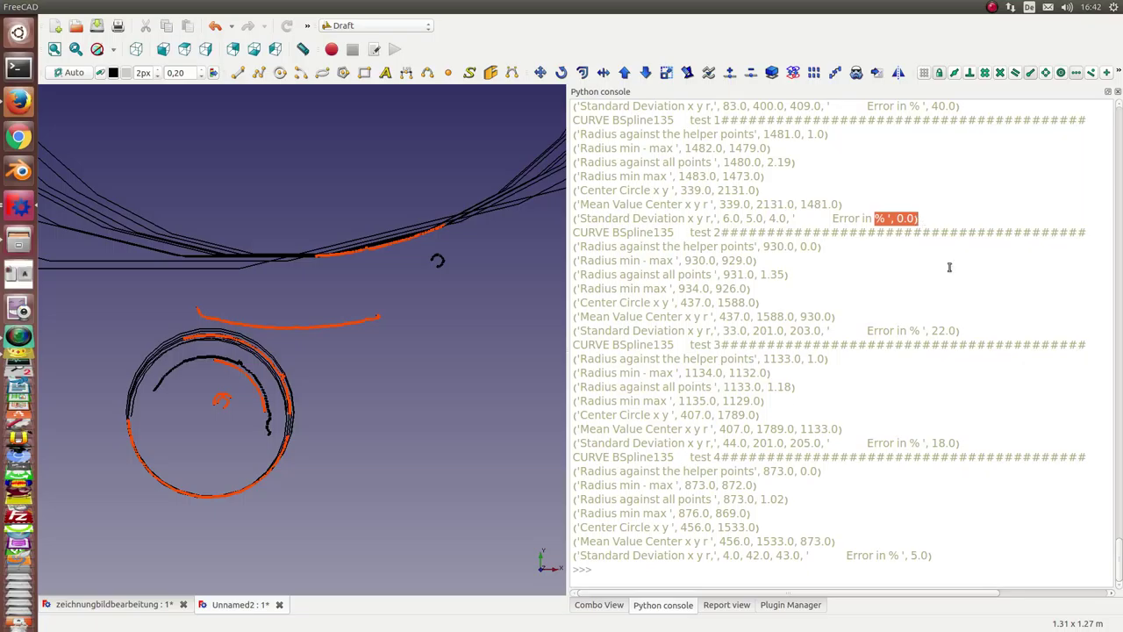
left_click_drag(893, 558, 932, 557)
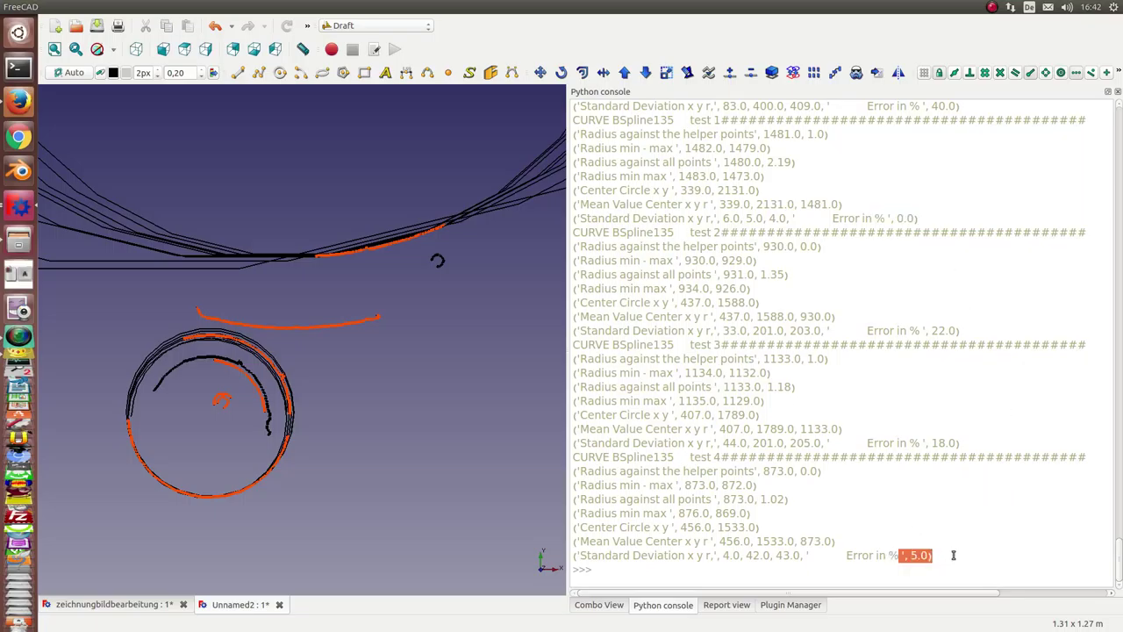
left_click(707, 574)
key("Up")
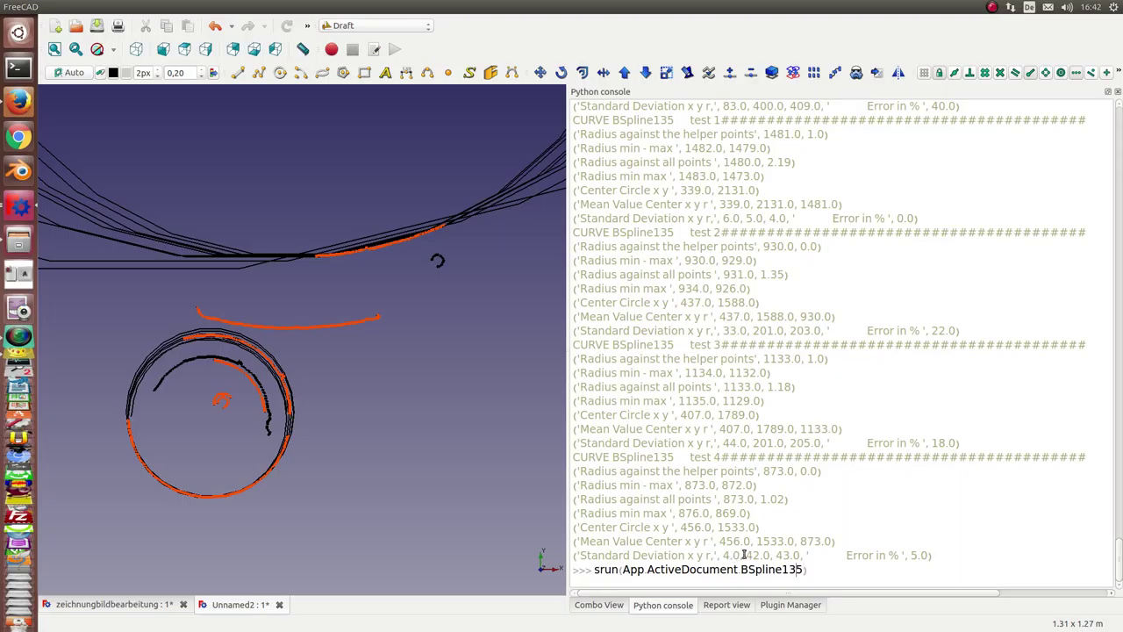
Step: Change the command to BSpline037 and run the circle fit on it
key("BackSpace")
key("BackSpace")
key("BackSpace")
type("00")
key("BackSpace")
type("37")
scroll(332, 456, "down", 2)
scroll(343, 452, "down", 2)
scroll(349, 453, "down", 2)
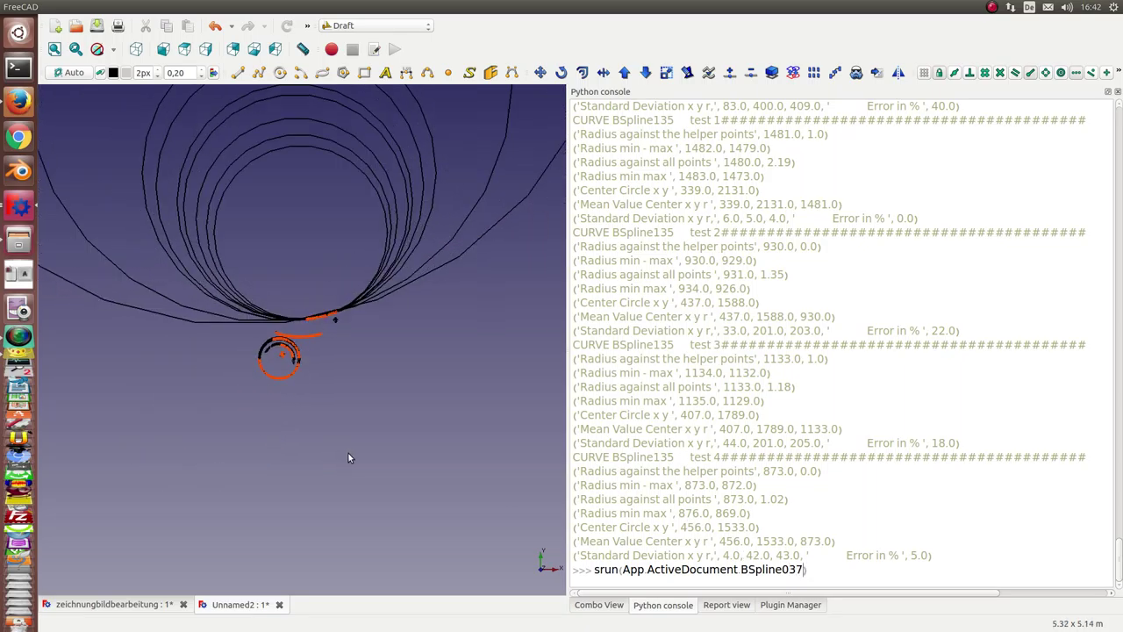
scroll(348, 453, "up", 3)
scroll(351, 453, "up", 3)
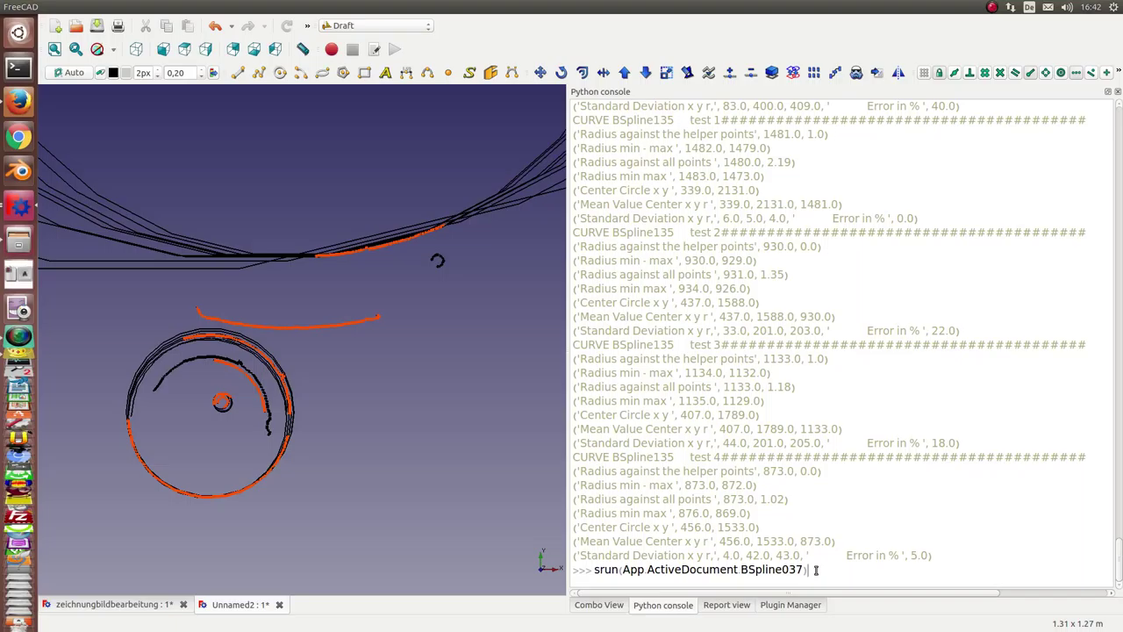
key("Return")
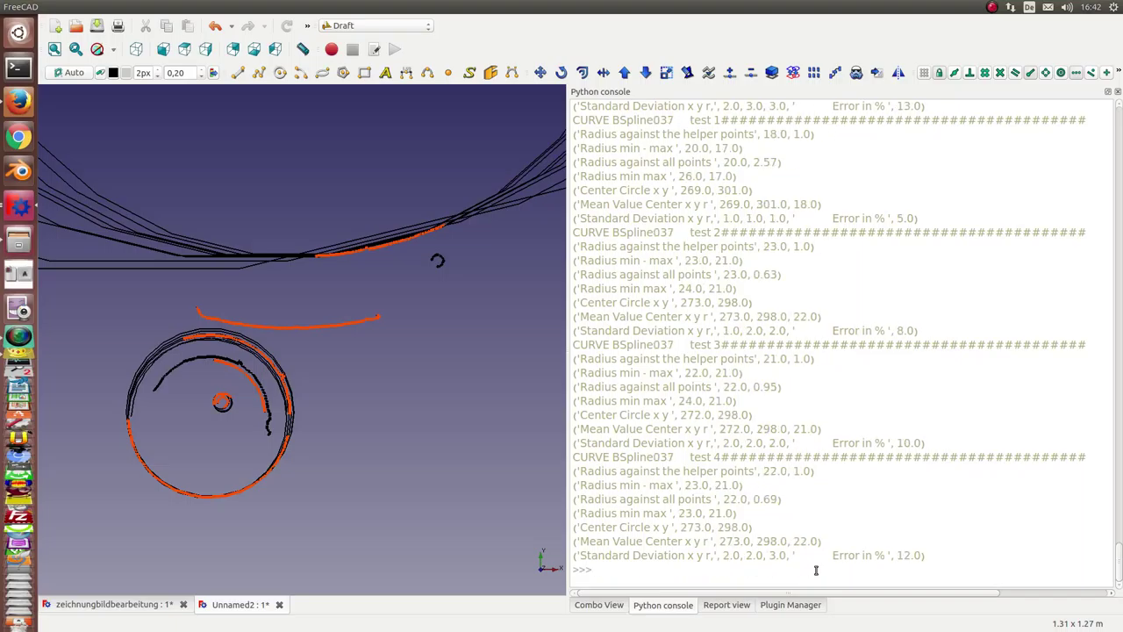
Step: Check BSpline037's error percentages and retype srun(App.ActiveDocument.BSpline037) at the prompt
left_click_drag(892, 219, 919, 219)
left_click(620, 569)
type("srun(App.ActiveDocument.BSpline037)")
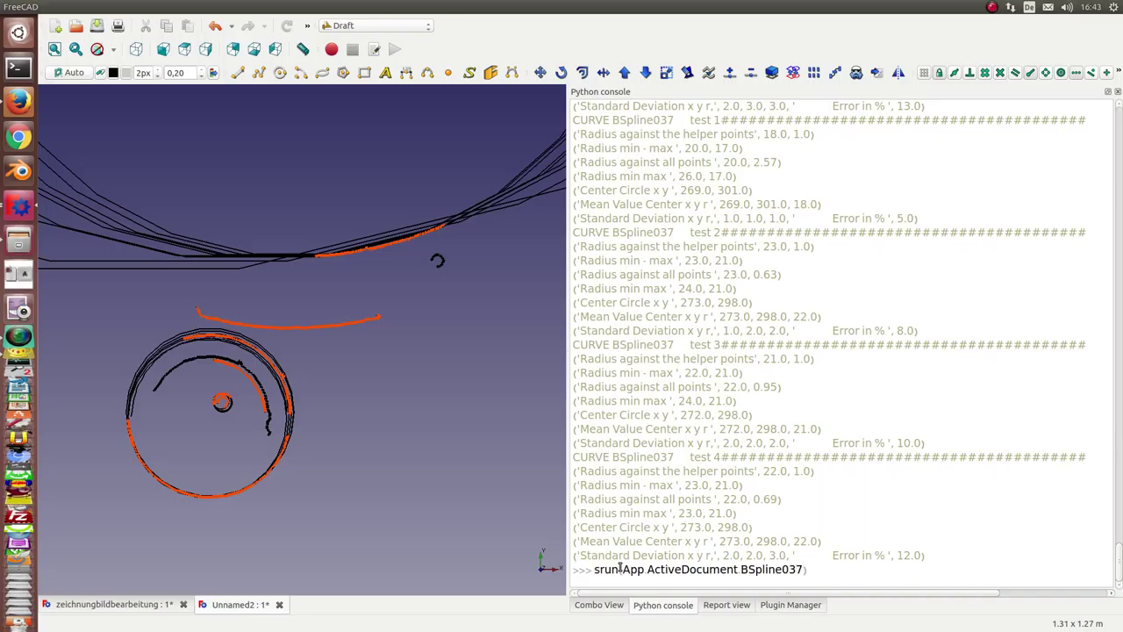
Step: Run the circle fit on BSpline038 and check its 8.0 % error value
key("BackSpace")
type("8")
key("Return")
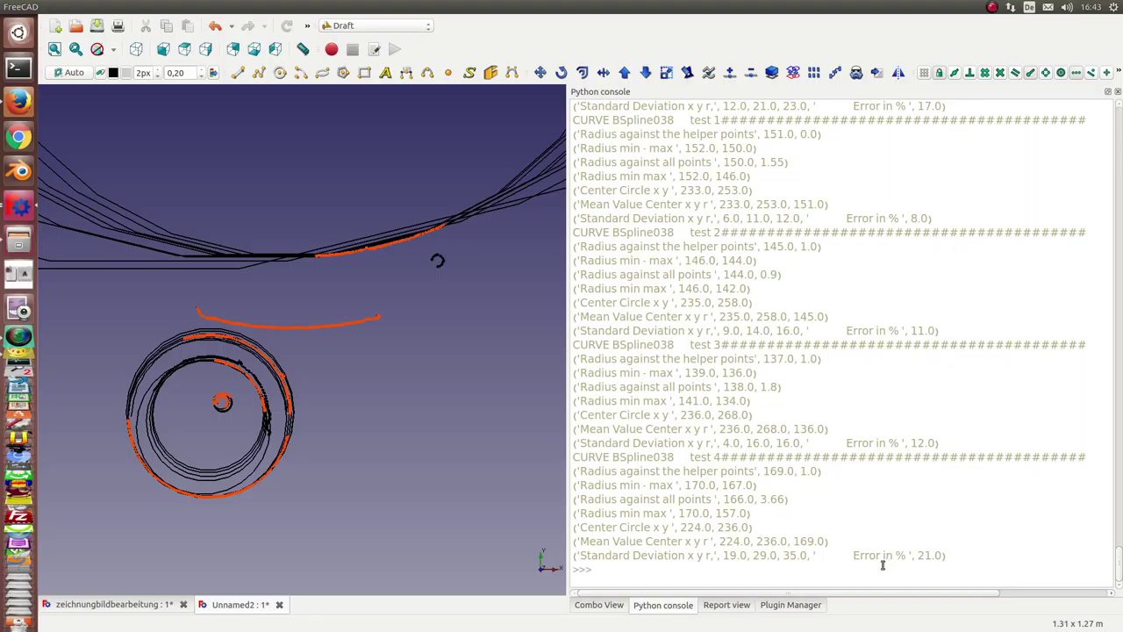
left_click_drag(901, 219, 984, 218)
left_click(678, 569)
Step: Rerun the BSpline038 fit and review errors of 16.0, 19.0, 24.0 and 9.0 %
key("Up")
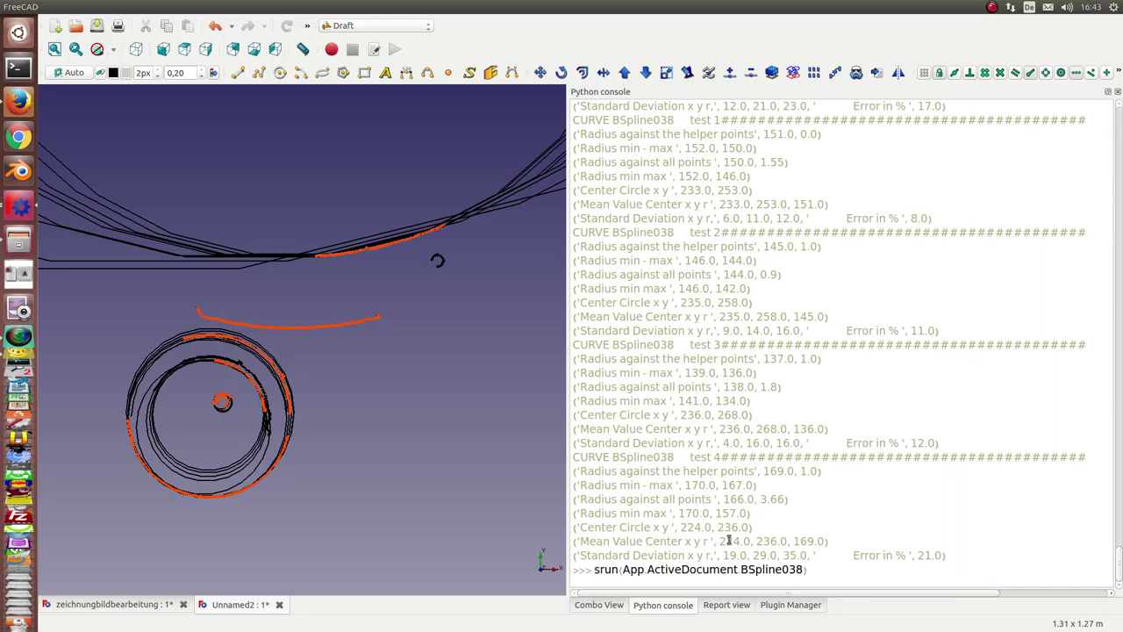
key("Return")
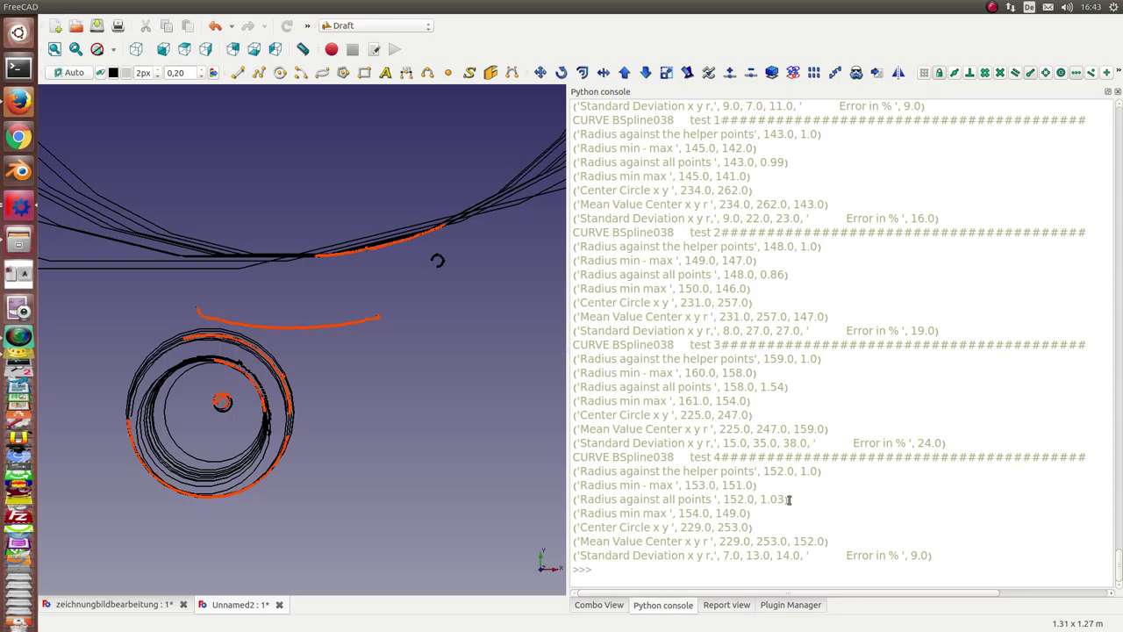
scroll(923, 249, "up", 2)
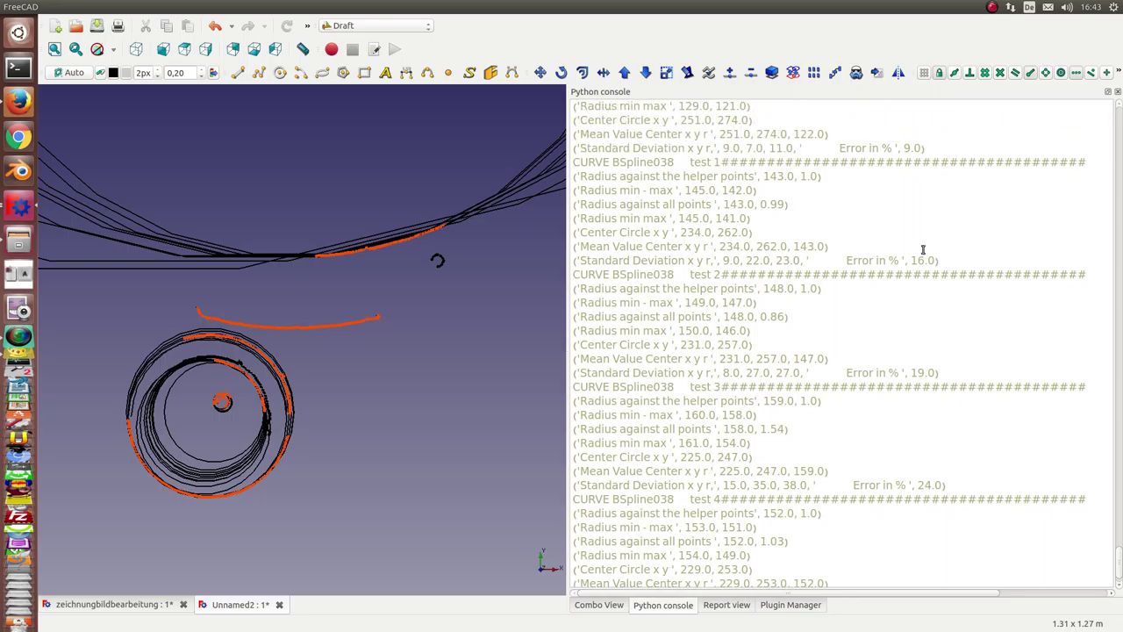
scroll(924, 249, "up", 1)
scroll(923, 249, "down", 3)
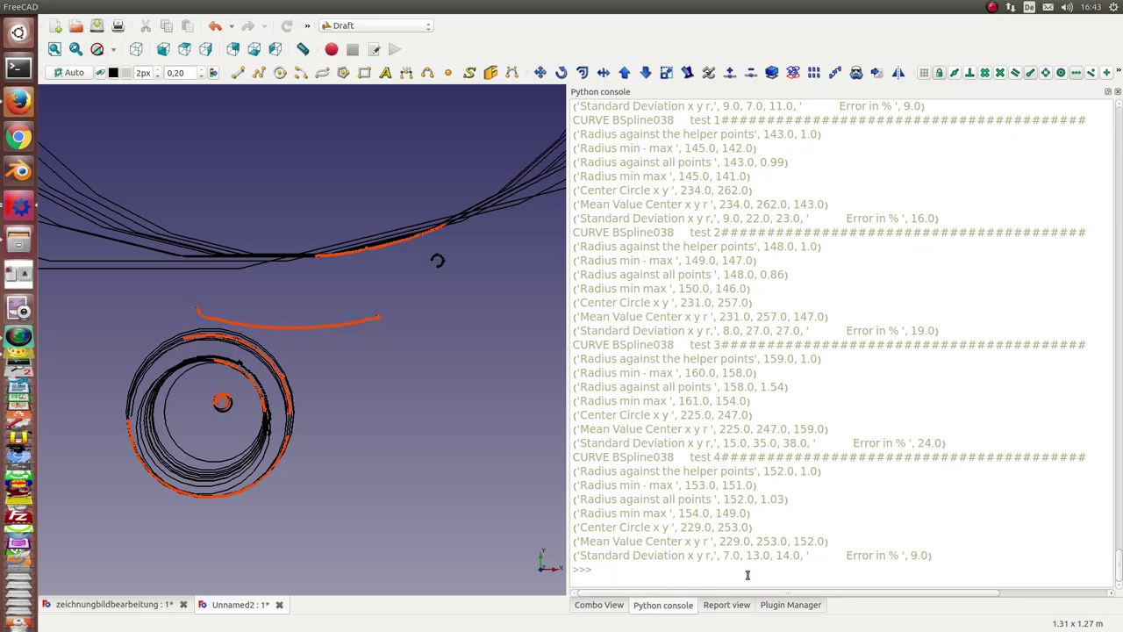
key("Up")
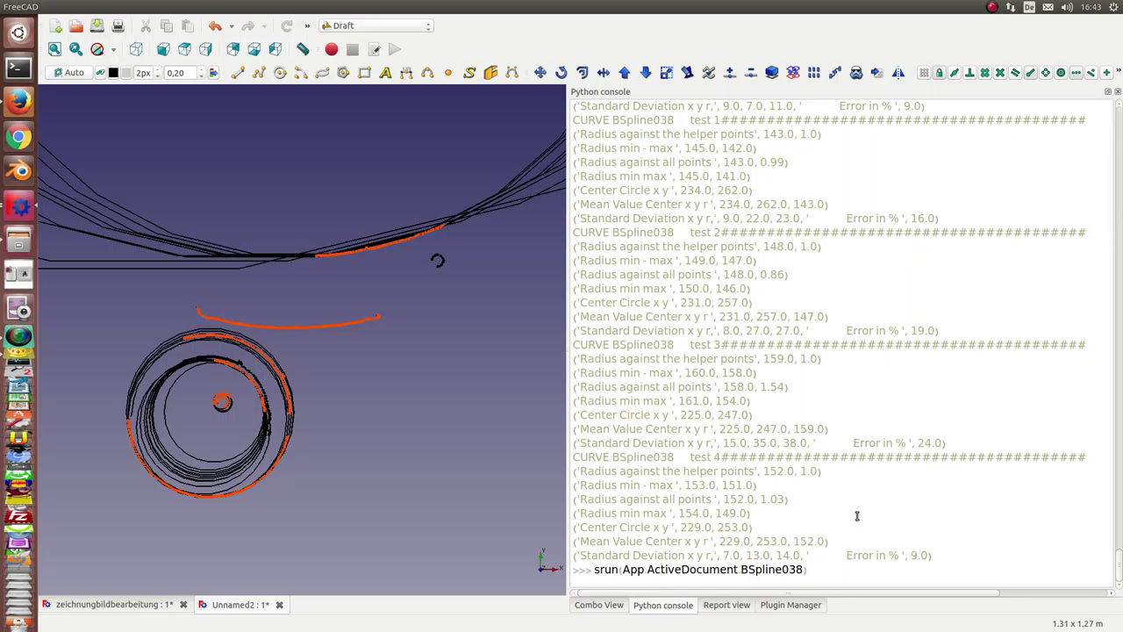
Step: Run the circle fit on BSpline039 and compare its test error percentages
key("BackSpace")
key("BackSpace")
type("9)")
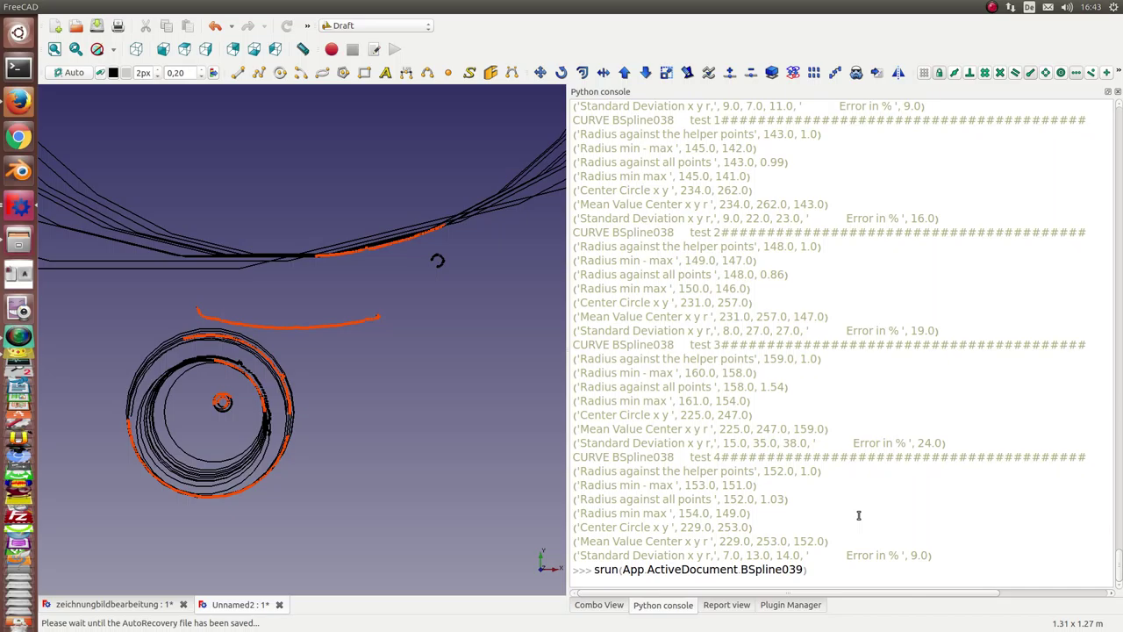
key("Return")
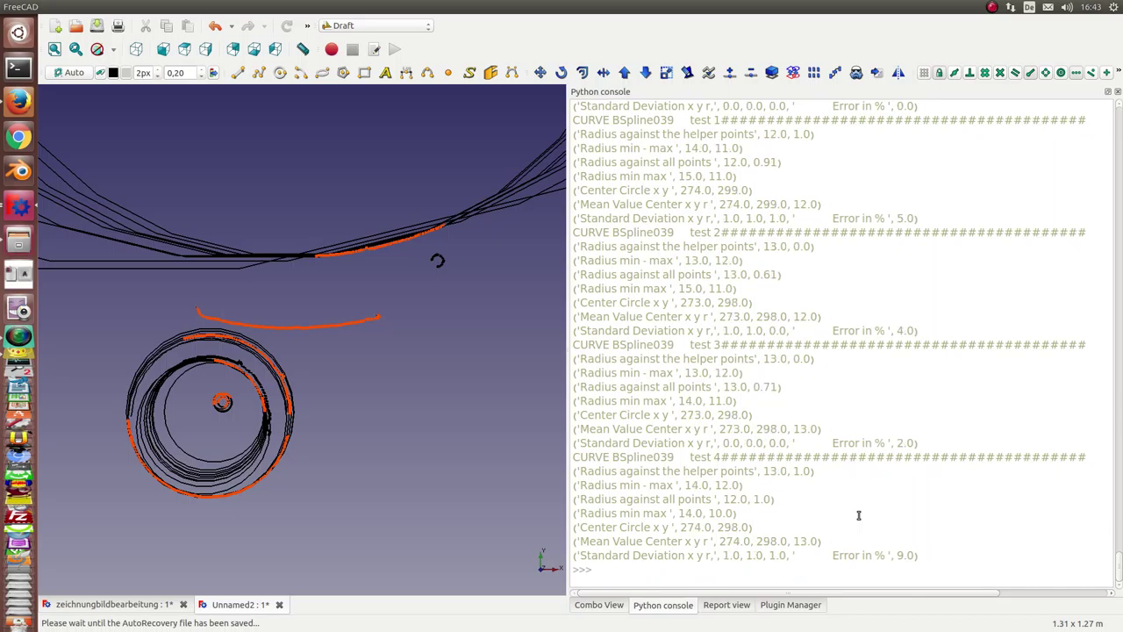
left_click_drag(867, 430, 964, 450)
left_click_drag(834, 331, 957, 333)
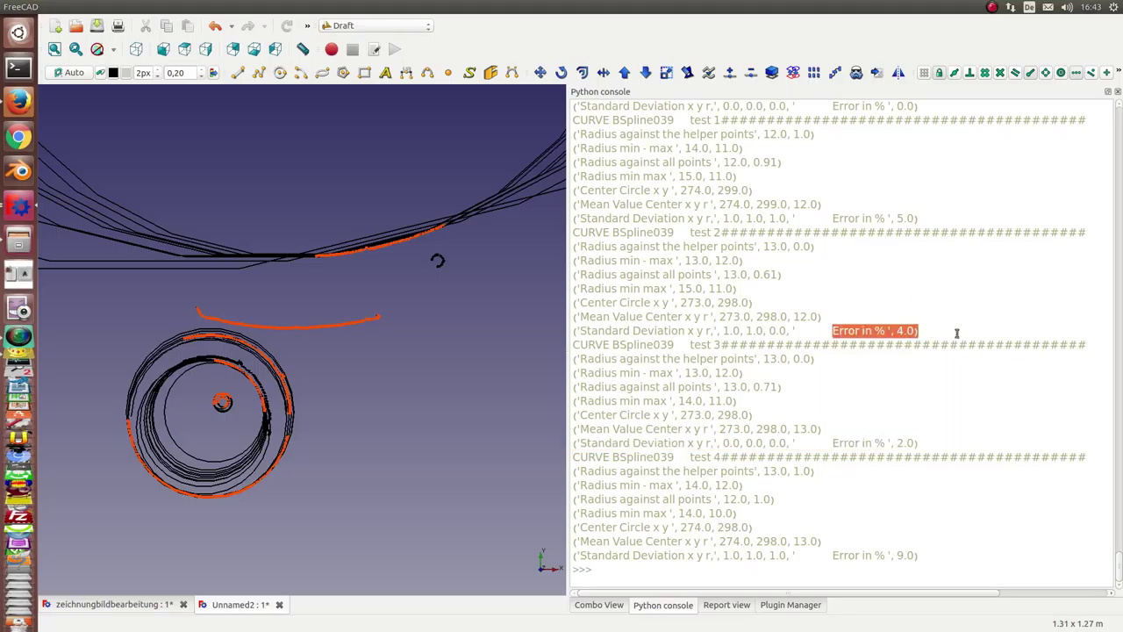
left_click_drag(832, 106, 932, 104)
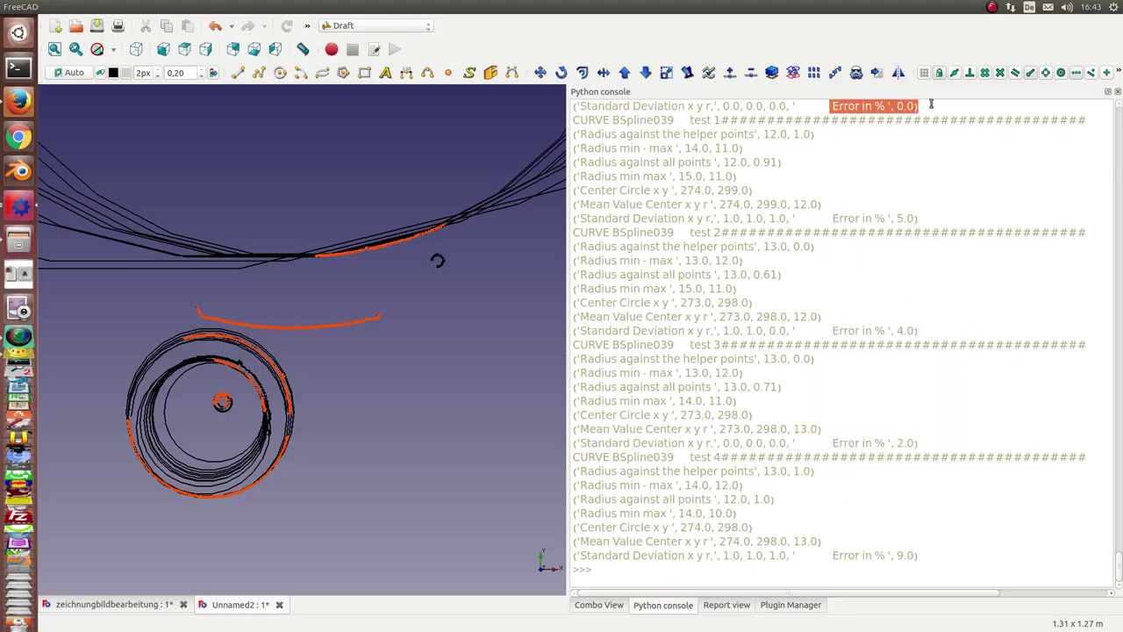
left_click(643, 578)
type("srun(App.ActiveDocument.BSpline039)")
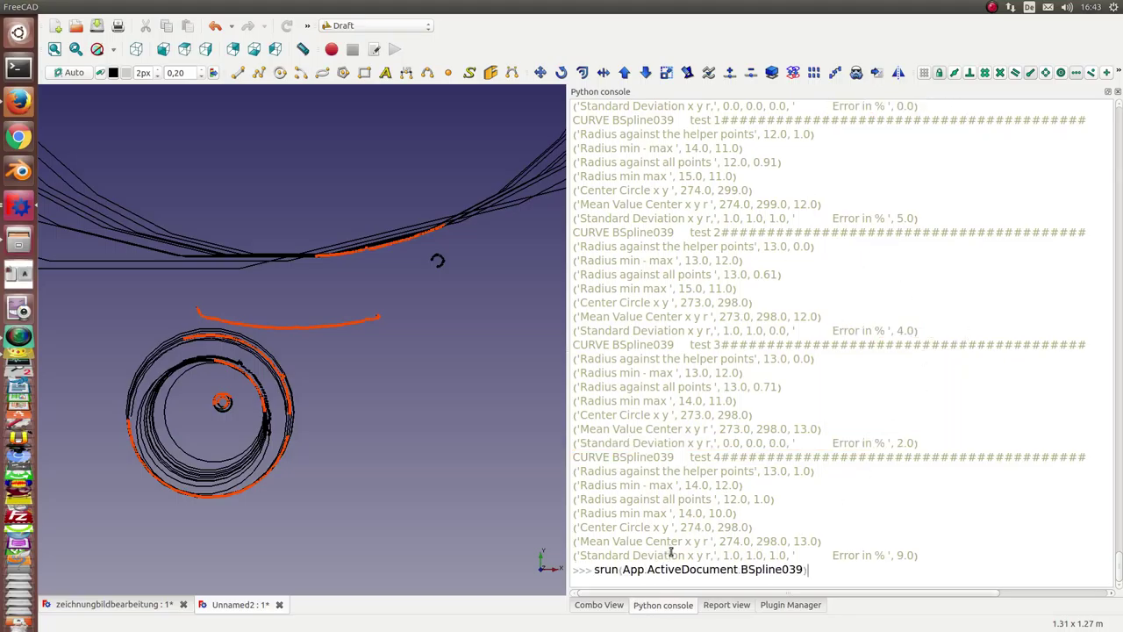
Step: Change the recalled command to srun(App.ActiveDocument.BSpline027)
key("Up")
key("BackSpace")
key("BackSpace")
type("27")
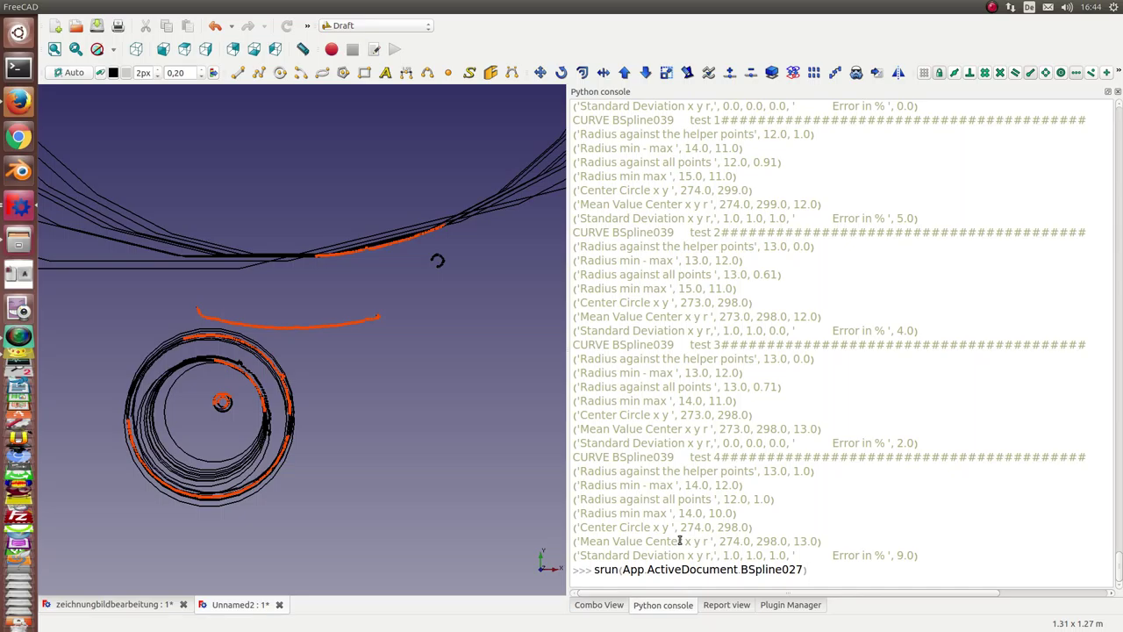
Step: Run the BSpline027 circle fit and check its errors of 4.0, 3.0, 5.0 and 9.0 %
key("Return")
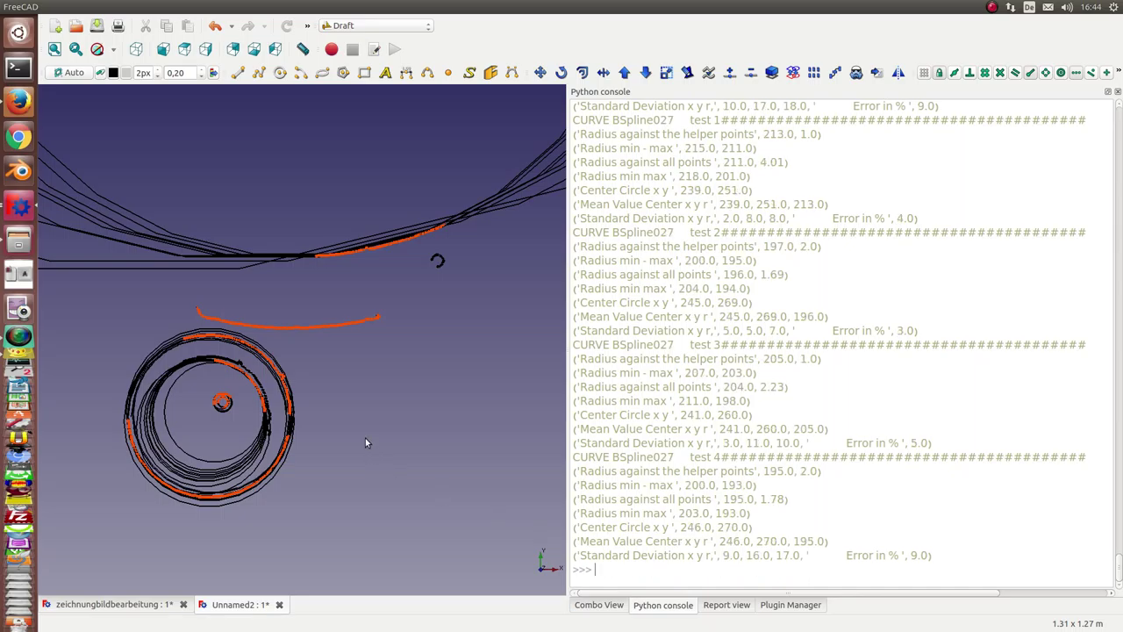
left_click_drag(834, 219, 950, 224)
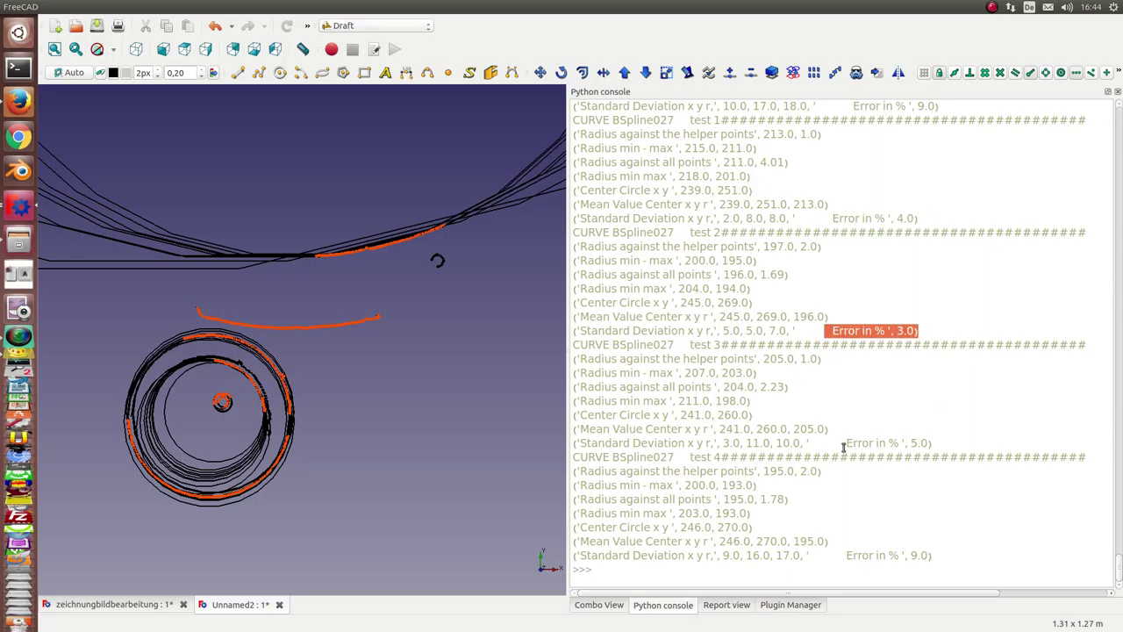
left_click_drag(844, 443, 932, 443)
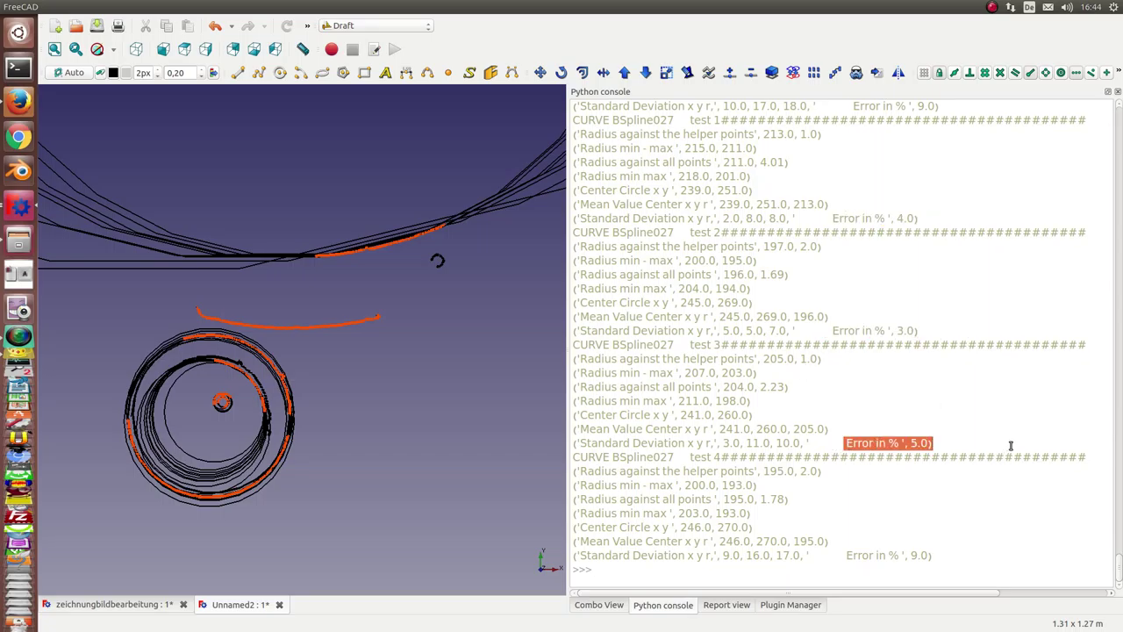
Step: Edit the recalled command to srun(App.ActiveDocument.BSpline160)
left_click(707, 571)
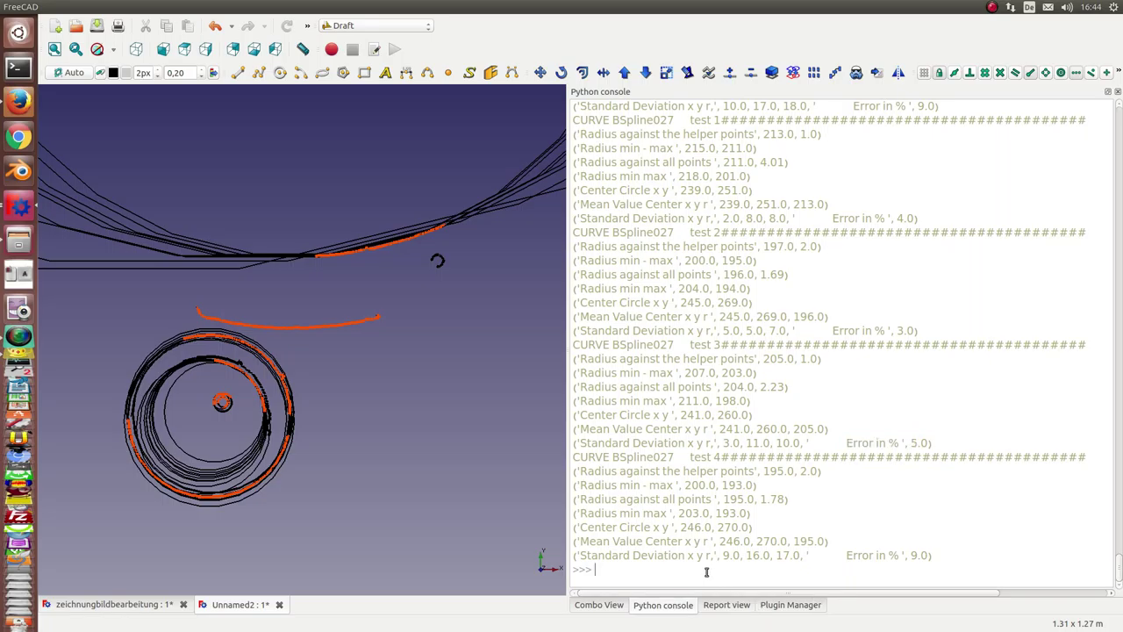
key("Up")
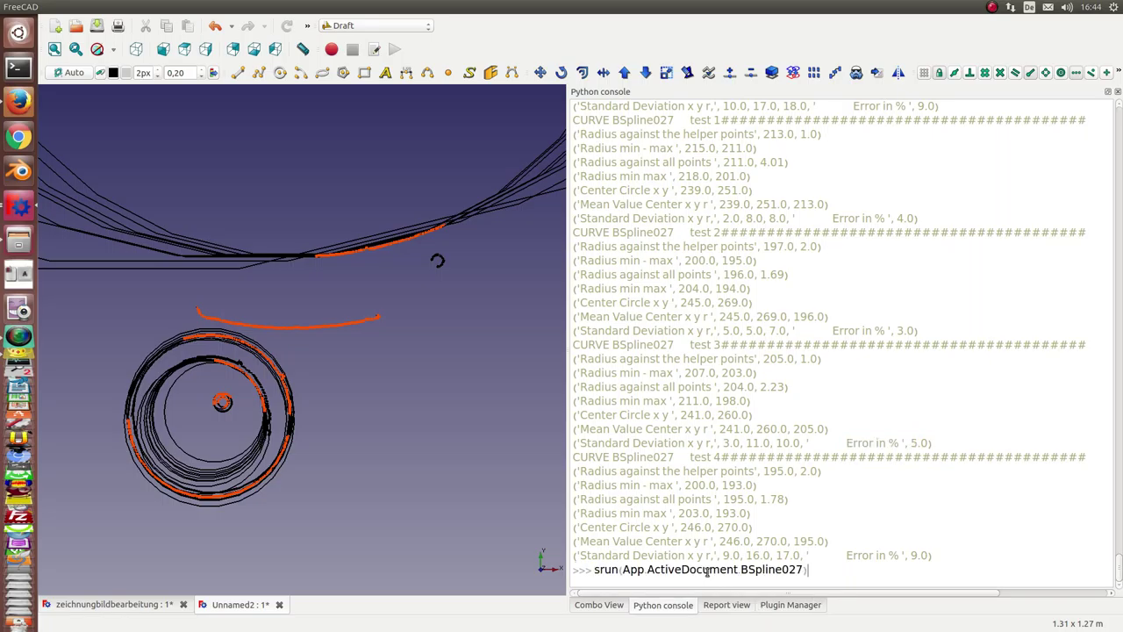
key("BackSpace")
key("BackSpace")
key("BackSpace")
type("160")
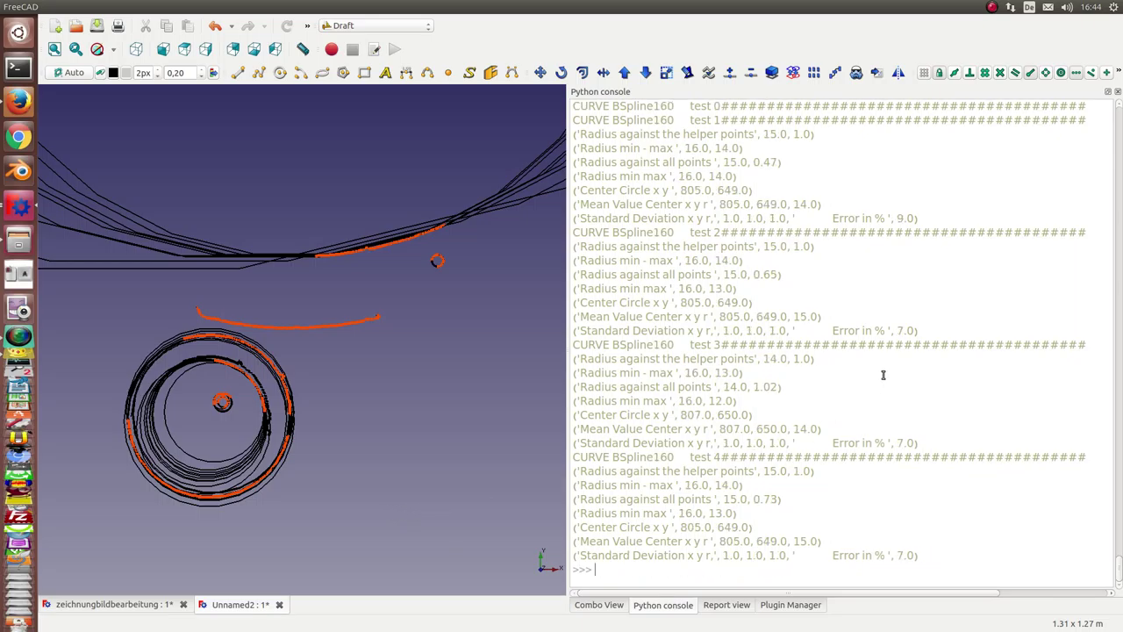
Step: Zoom and pan the 3D view in close on the small fitted circle against the orange arc
scroll(887, 373, "up", 1)
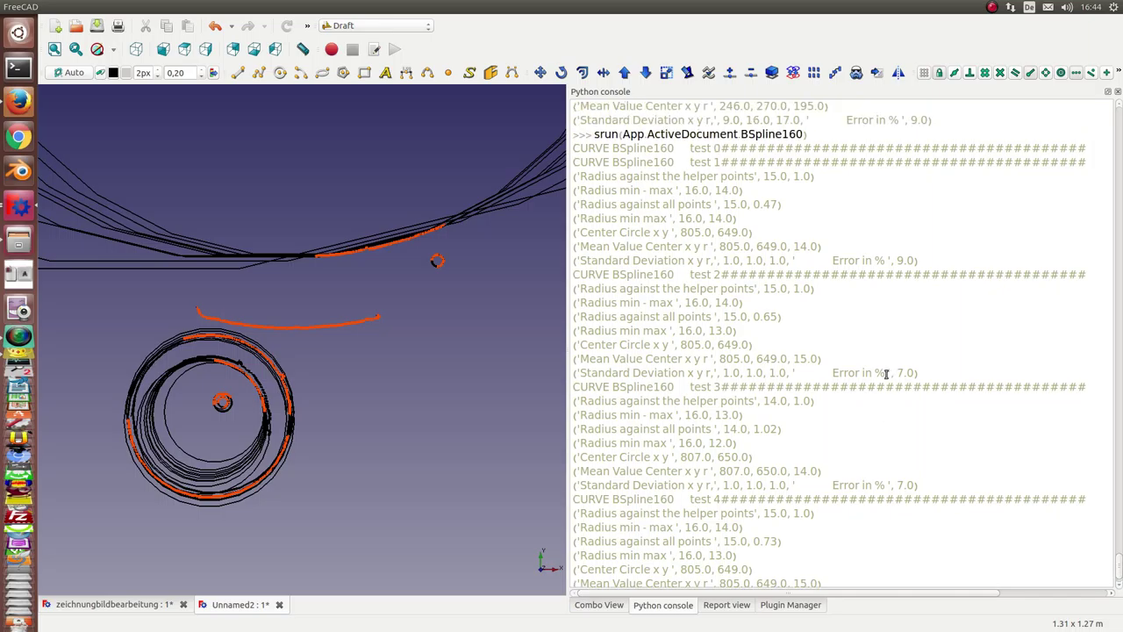
scroll(887, 373, "down", 1)
scroll(526, 367, "up", 2)
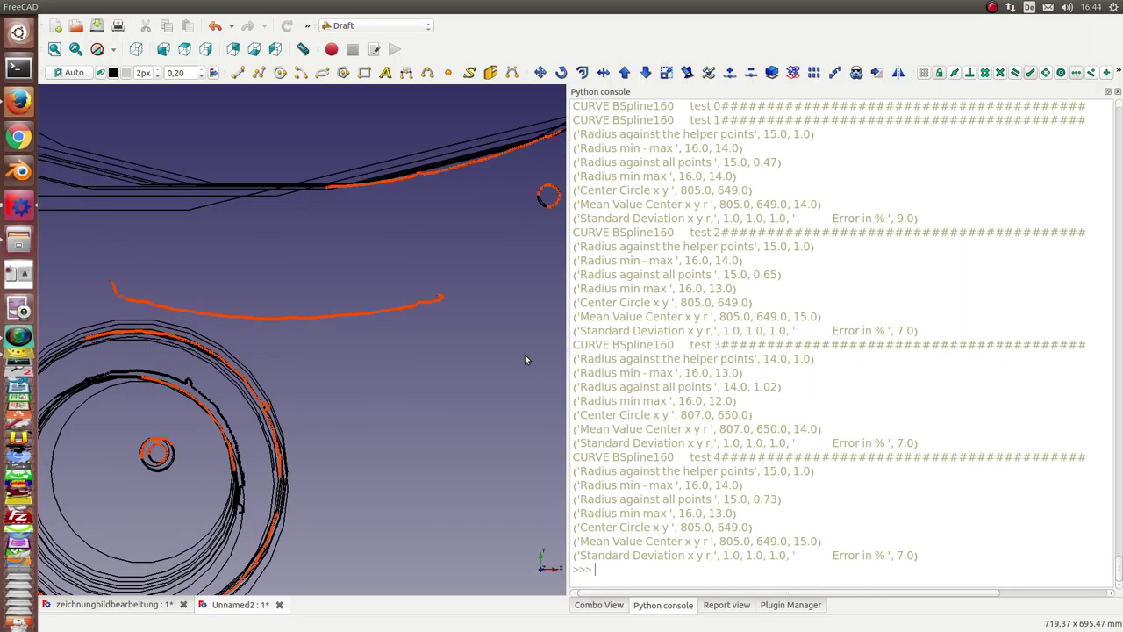
scroll(509, 328, "up", 3)
mouse_move(509, 328)
middle_mouse_down()
mouse_move(358, 413)
mouse_move(245, 513)
middle_mouse_up()
scroll(258, 496, "up", 2)
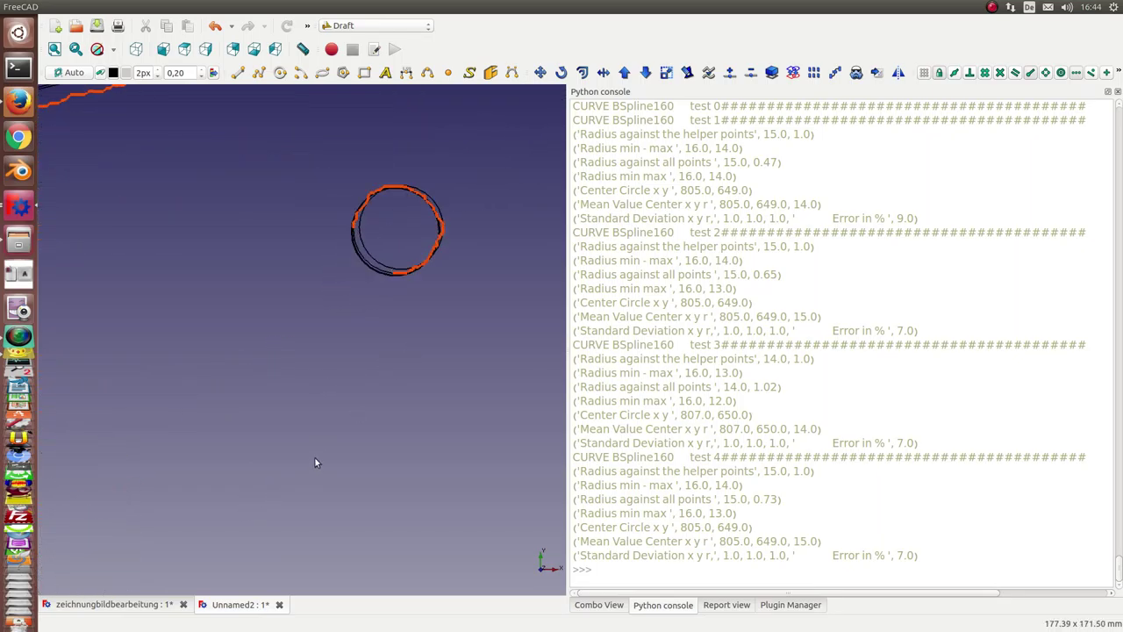
middle_click_drag(316, 462, 185, 557)
scroll(197, 539, "up", 4)
scroll(198, 535, "up", 1)
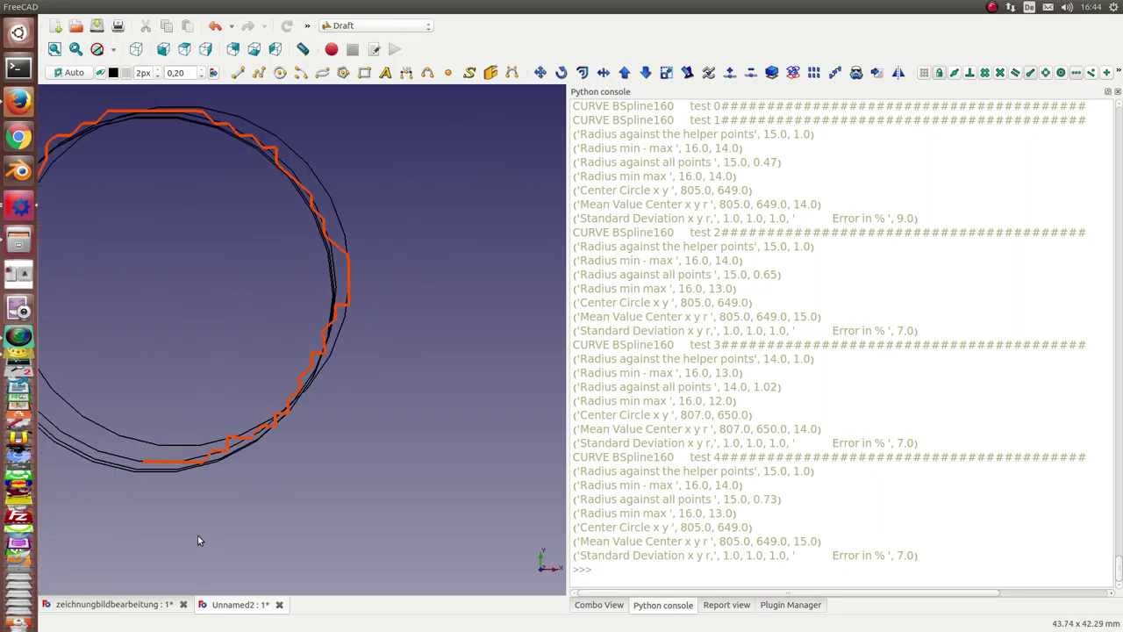
scroll(326, 546, "down", 1)
middle_click_drag(326, 546, 426, 580)
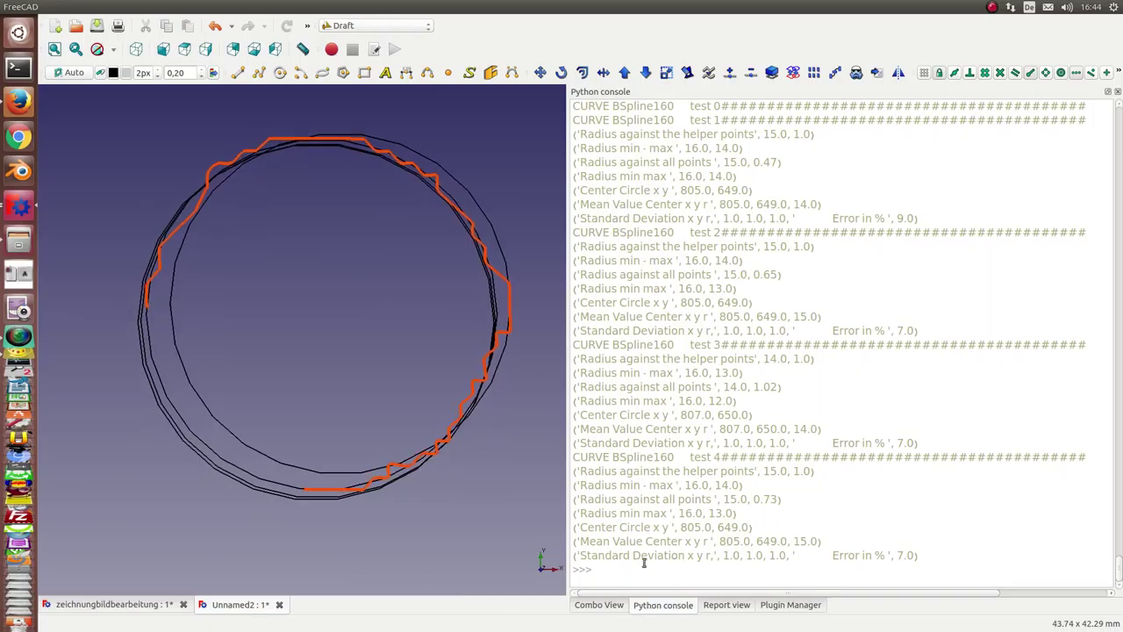
key("Up")
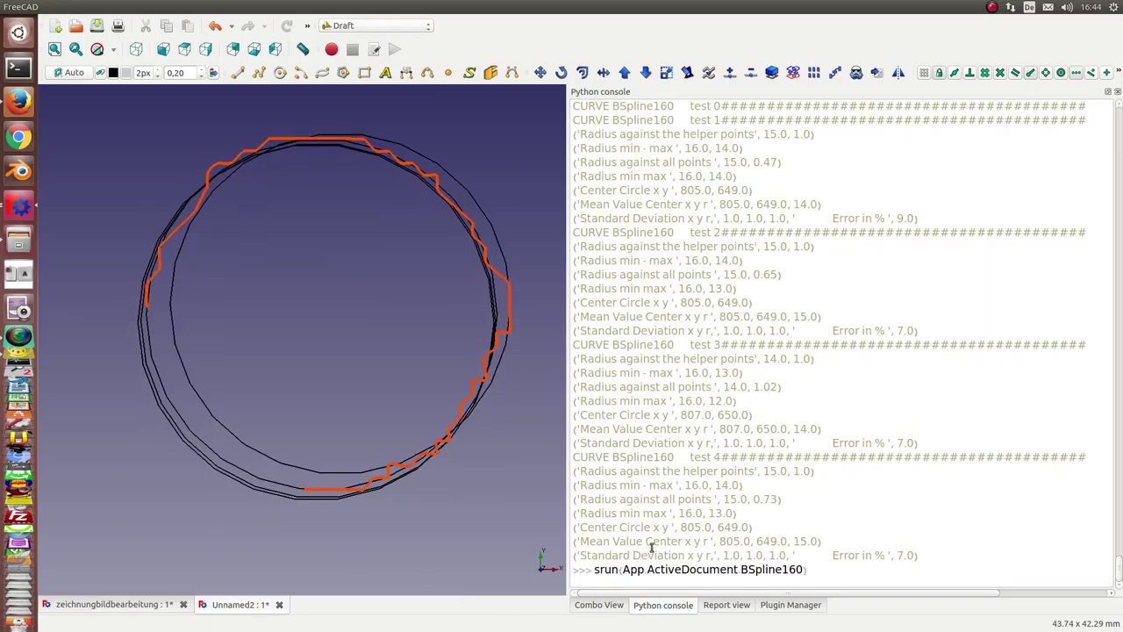
Step: Rerun the BSpline160 fit and check its errors of 0.0, 8.0, 3.0 and 3.0 %
key("Return")
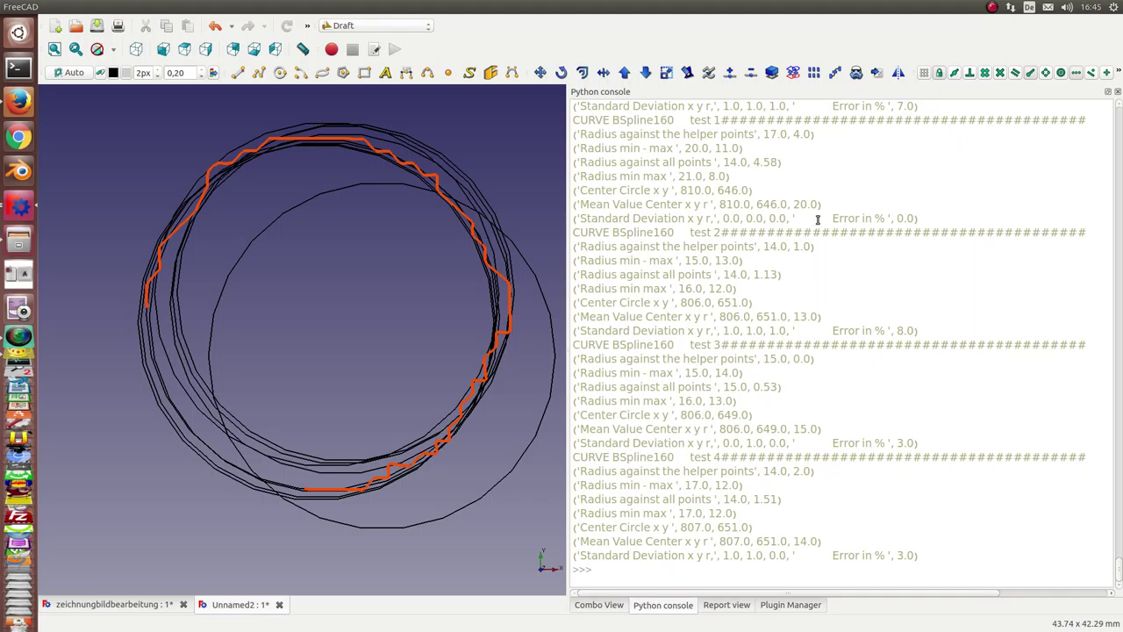
left_click_drag(817, 219, 966, 219)
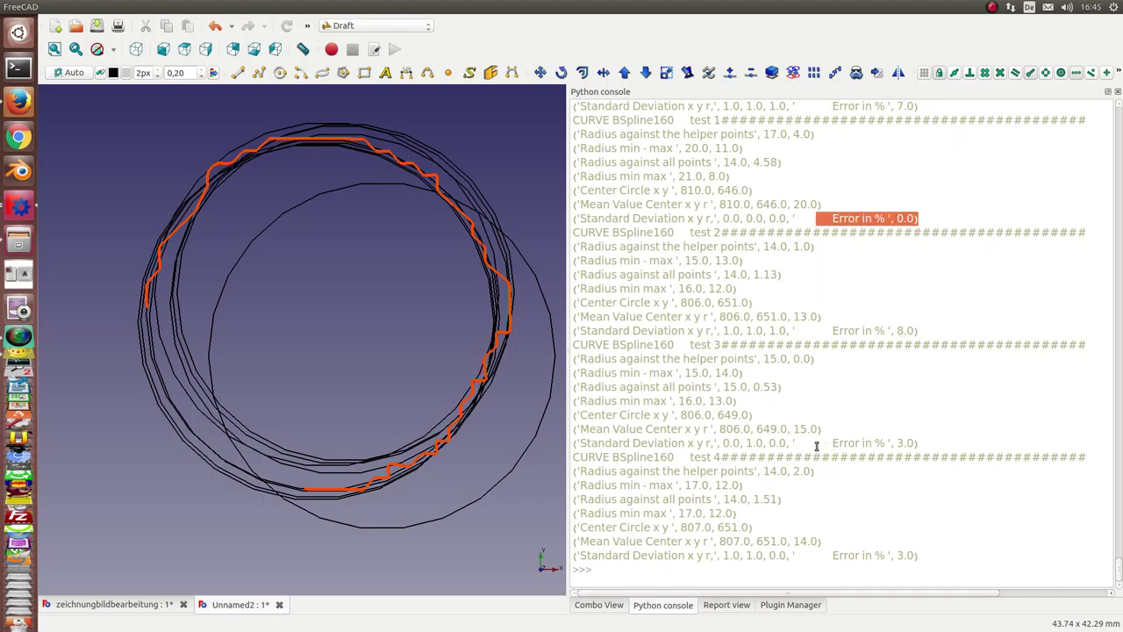
left_click_drag(818, 443, 994, 439)
left_click_drag(820, 554, 1007, 558)
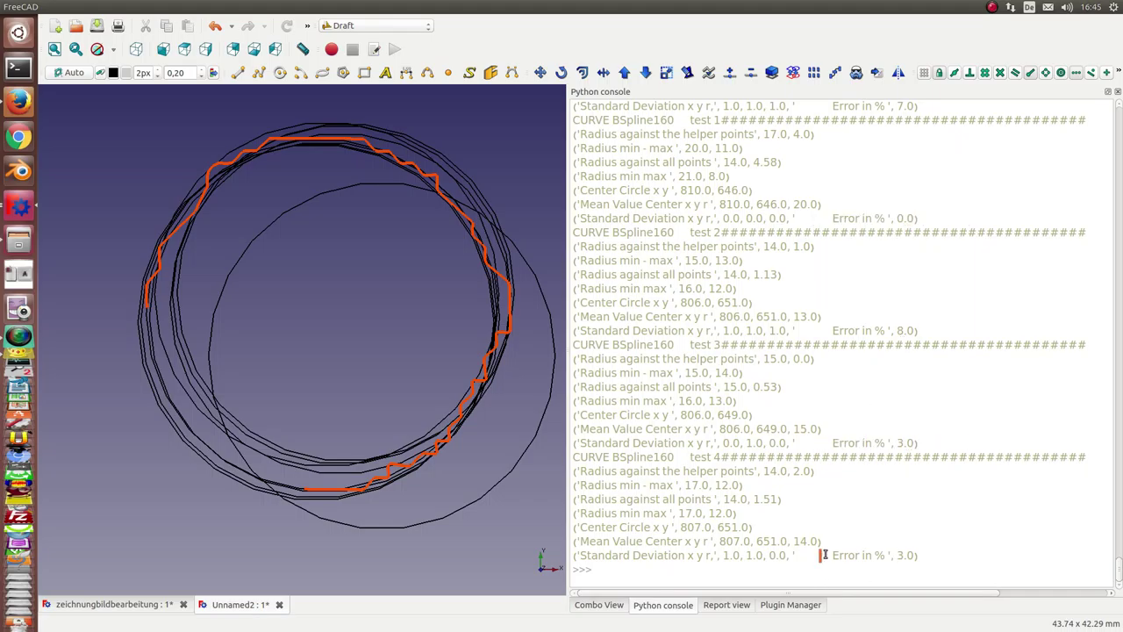
left_click(759, 577)
key("Up")
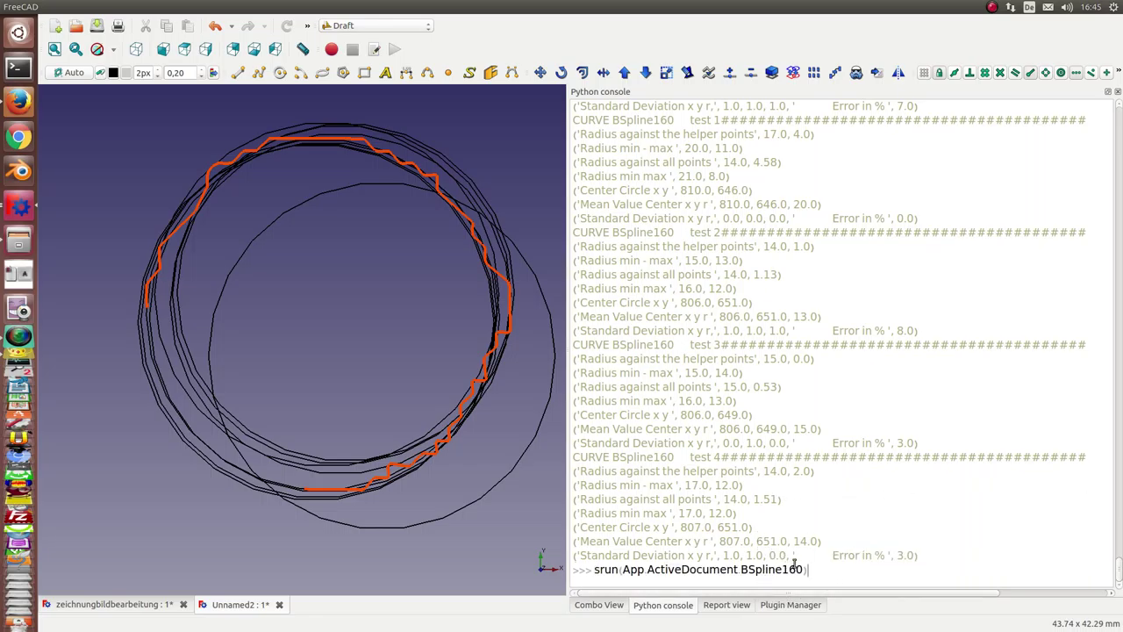
key("BackSpace")
key("BackSpace")
key("BackSpace")
Step: Set the command to BSpline021, review the console output, and run the circle fit
type("021")
scroll(395, 483, "down", 3)
scroll(397, 473, "up", 5)
scroll(398, 474, "up", 5)
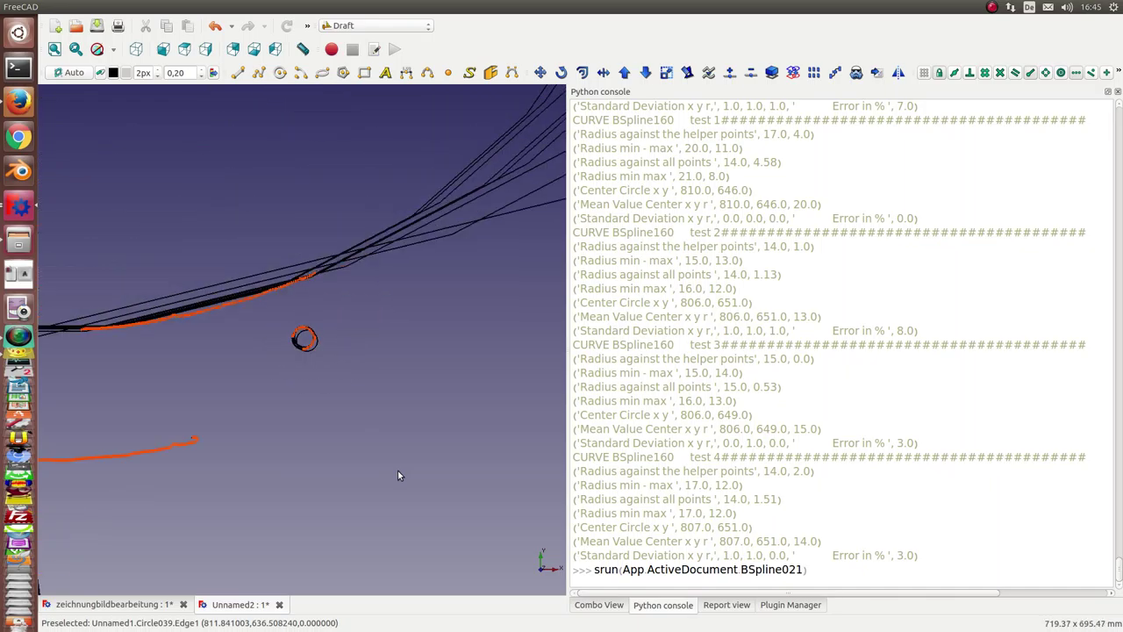
scroll(398, 475, "up", 5)
scroll(398, 476, "up", 5)
scroll(398, 472, "down", 1)
scroll(397, 472, "down", 1)
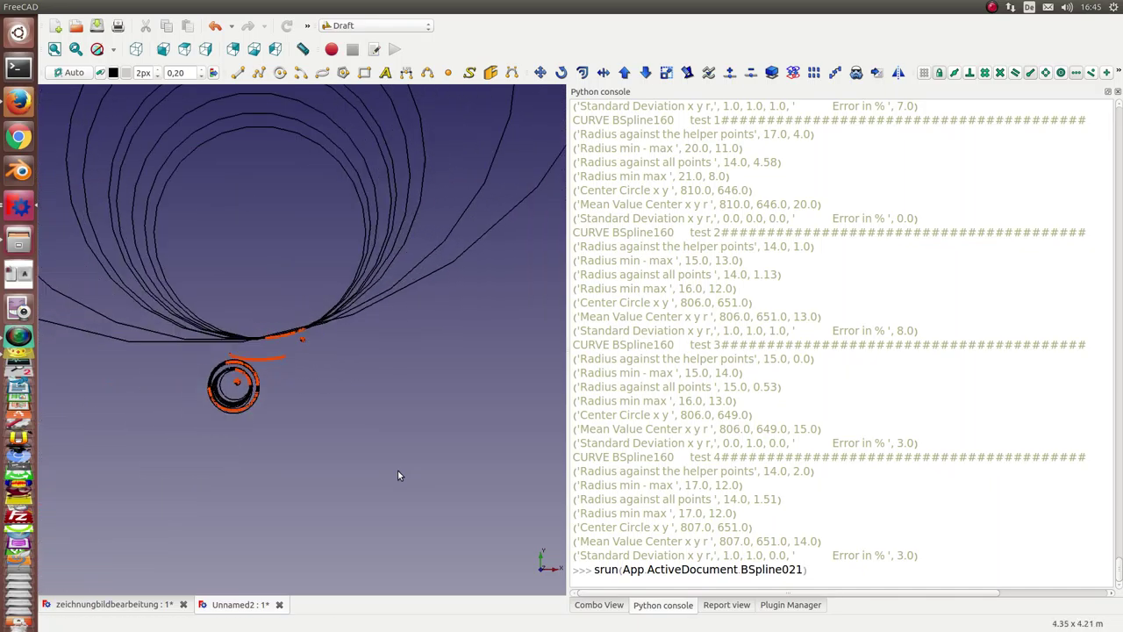
scroll(397, 474, "down", 1)
scroll(449, 567, "down", 2)
scroll(448, 567, "down", 1)
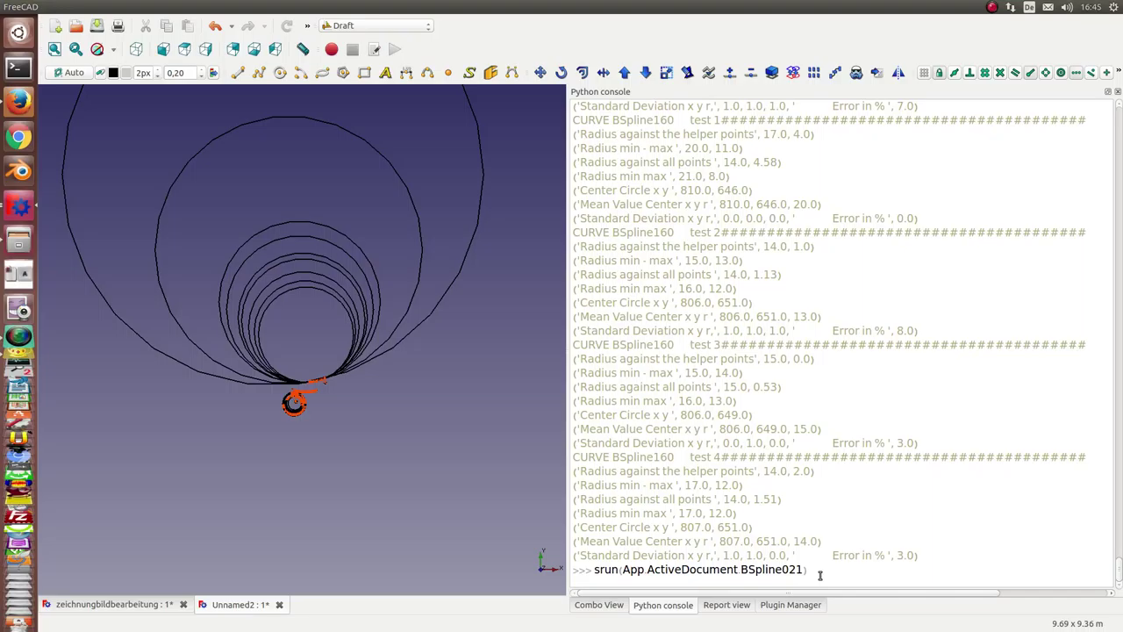
key("Return")
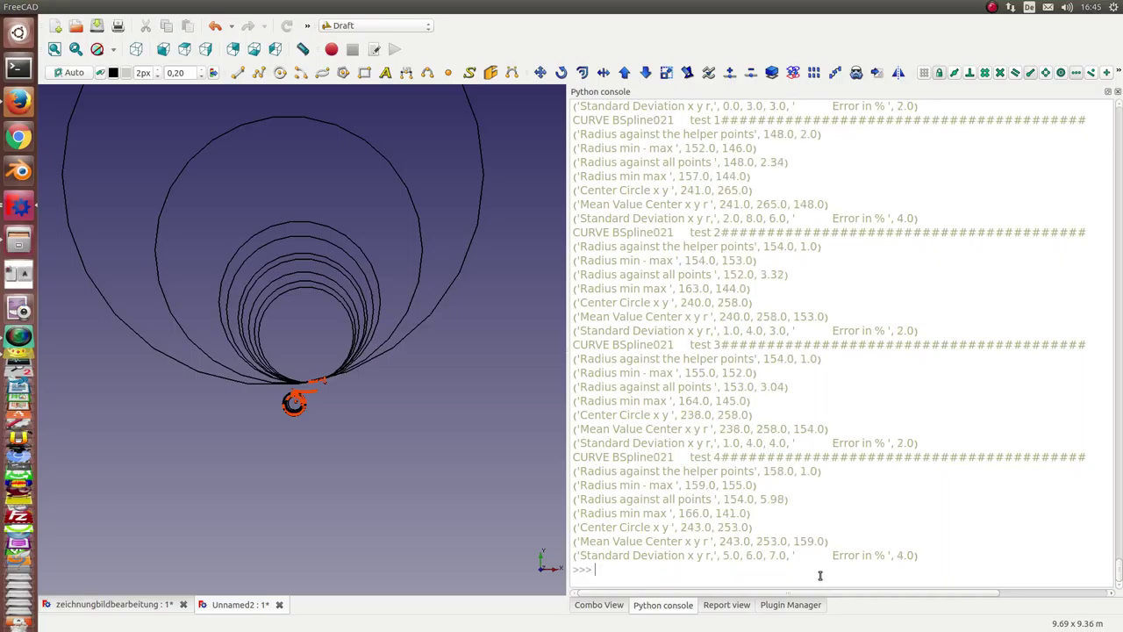
Step: Check BSpline021's test errors, including 2.0 % for test 3, and clear the recalled curve number
left_click_drag(884, 330, 970, 342)
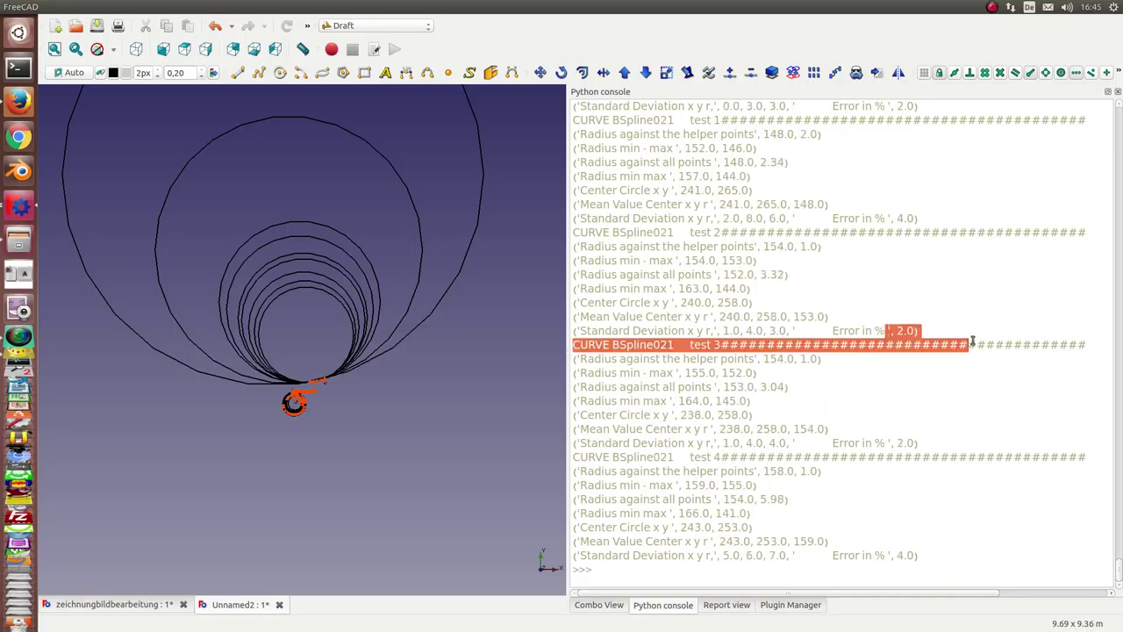
left_click_drag(881, 443, 932, 445)
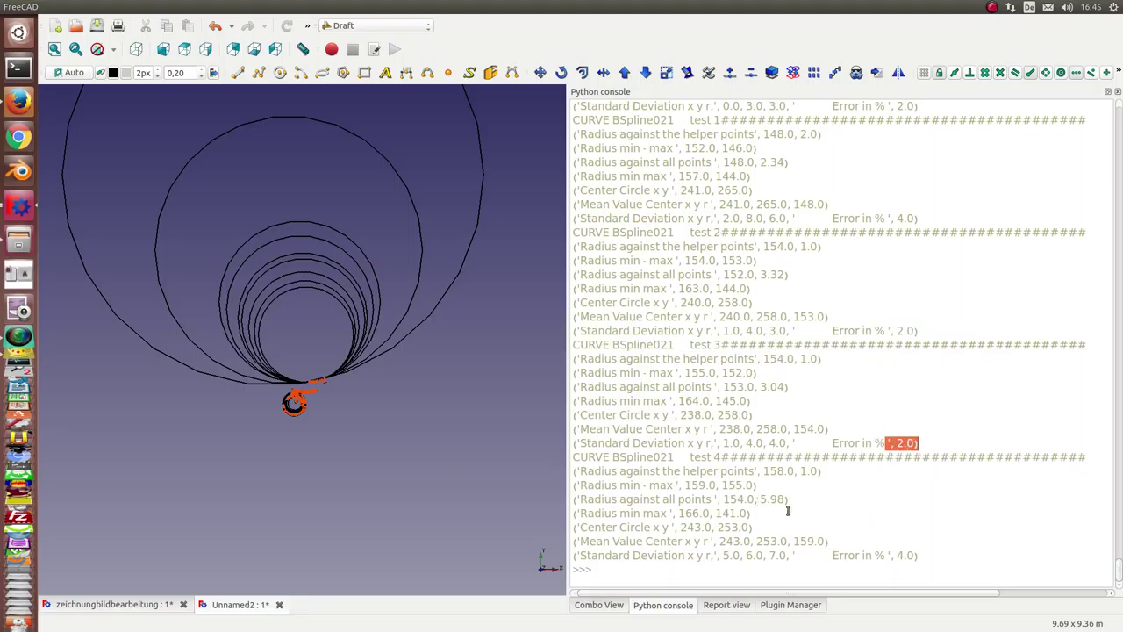
left_click(713, 569)
key("Up")
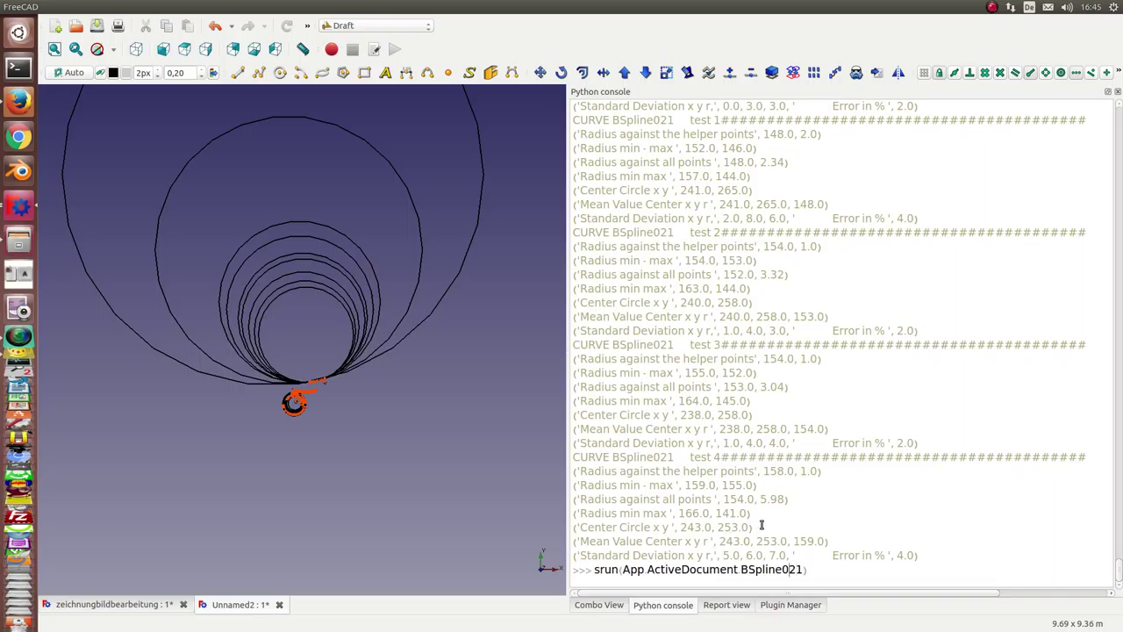
key("Delete")
Step: Run srun(App.ActiveDocument.BSpline005), review its test errors (test 4: 2.0), then show the Combo View
type("05")
key("Return")
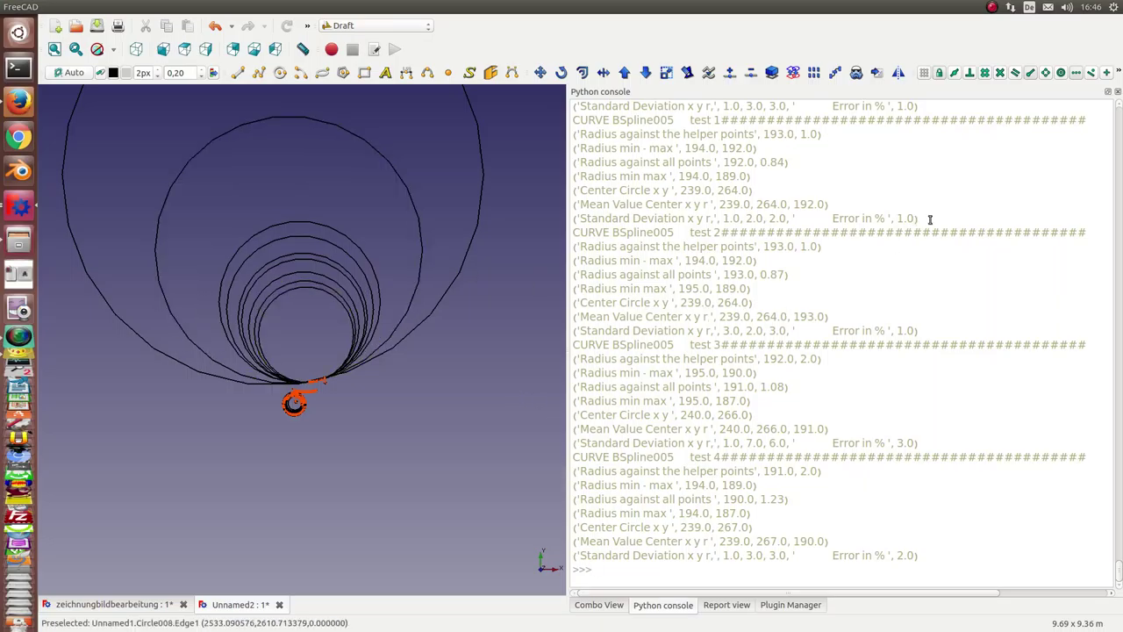
left_click_drag(930, 220, 884, 219)
left_click_drag(919, 330, 867, 330)
left_click_drag(920, 556, 879, 555)
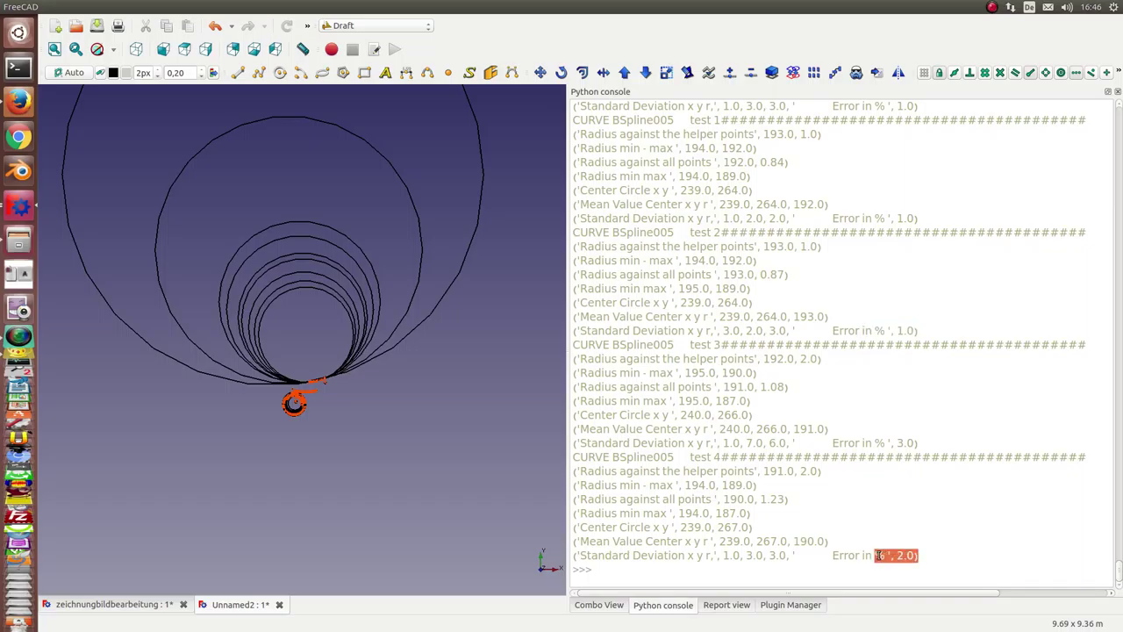
left_click(604, 607)
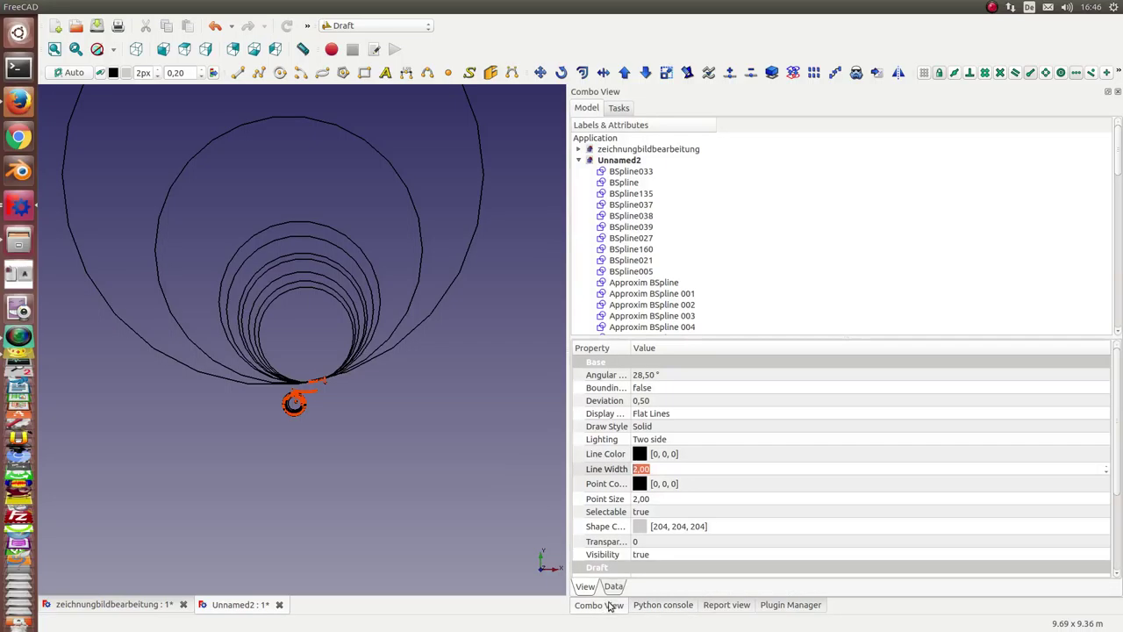
Step: Select the four Approxim BSpline005 fitted circles and fit them in the 3D view
scroll(748, 197, "down", 5)
scroll(748, 197, "down", 5)
scroll(749, 197, "down", 5)
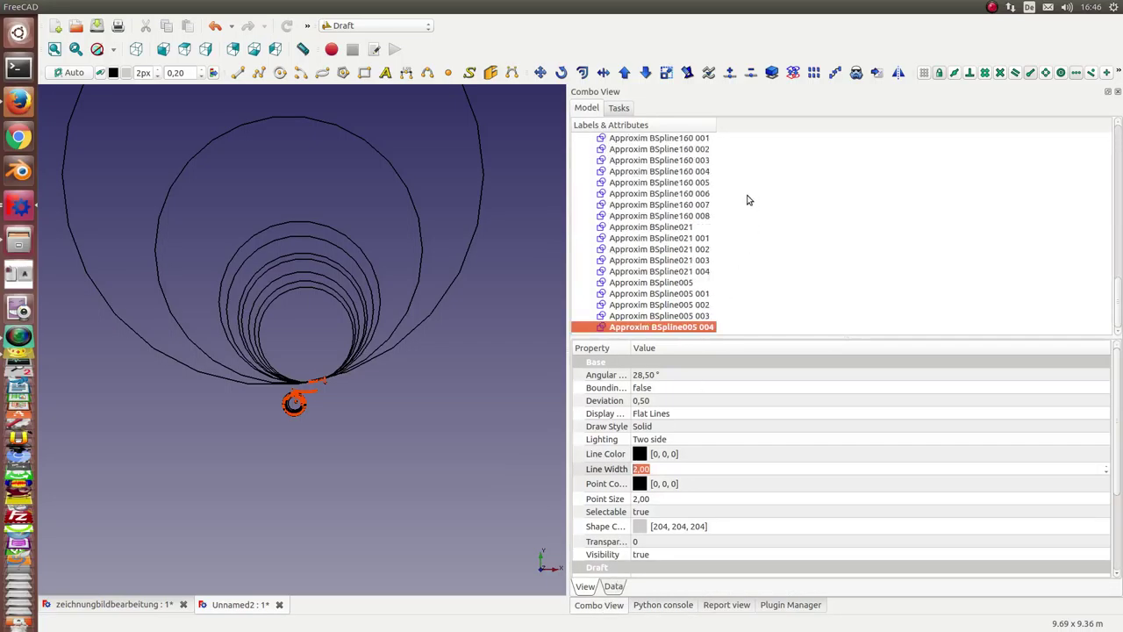
left_click(670, 317, "ctrl")
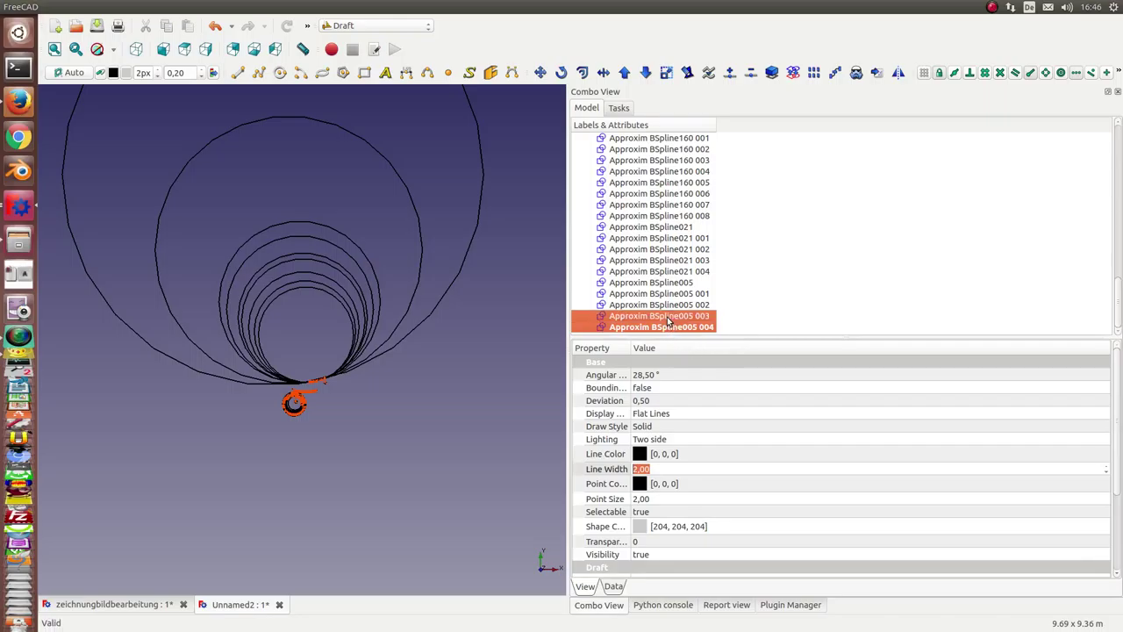
left_click(672, 305, "ctrl")
left_click(672, 295, "ctrl")
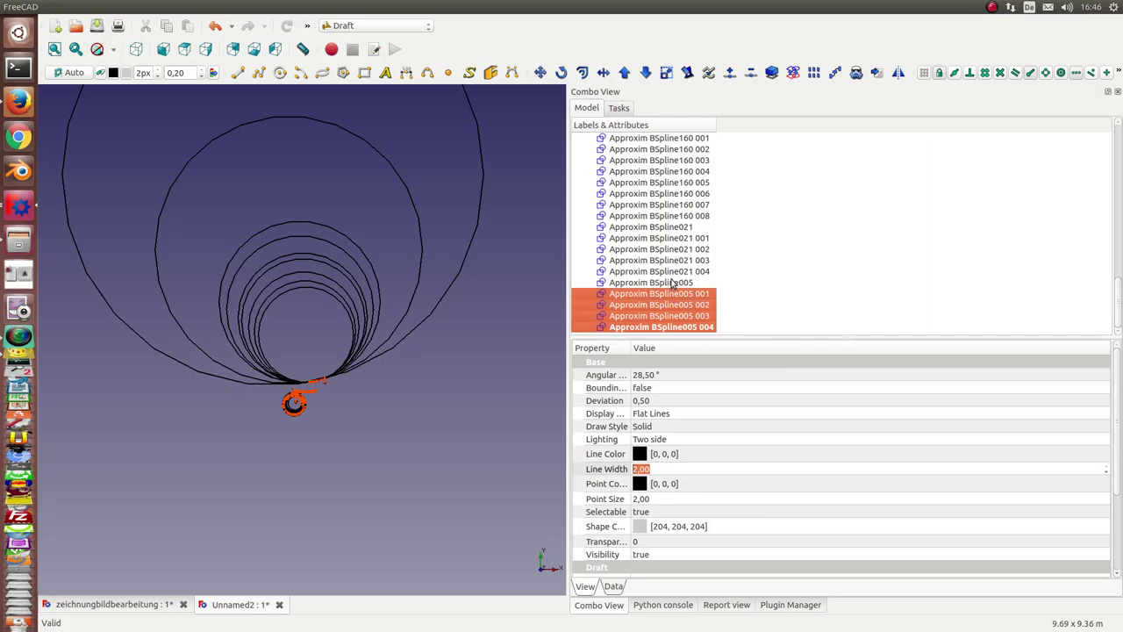
left_click(672, 284, "ctrl")
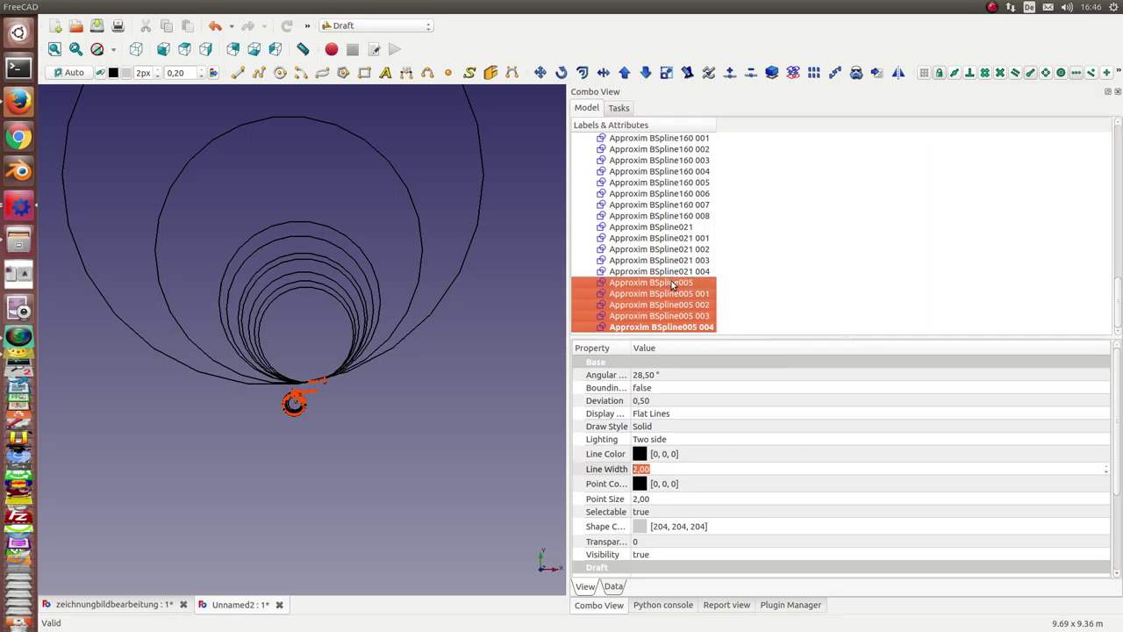
left_click(75, 49)
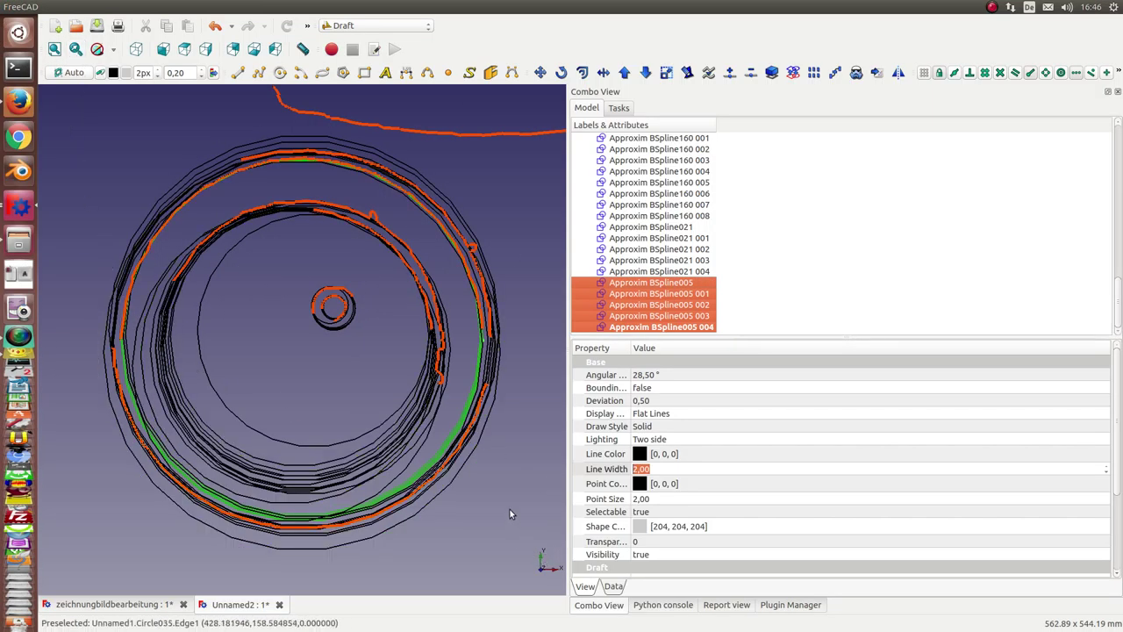
Step: Select the Approxim BSpline021 fitted circles, then clear the selection
scroll(517, 508, "up", 2)
scroll(517, 508, "up", 2)
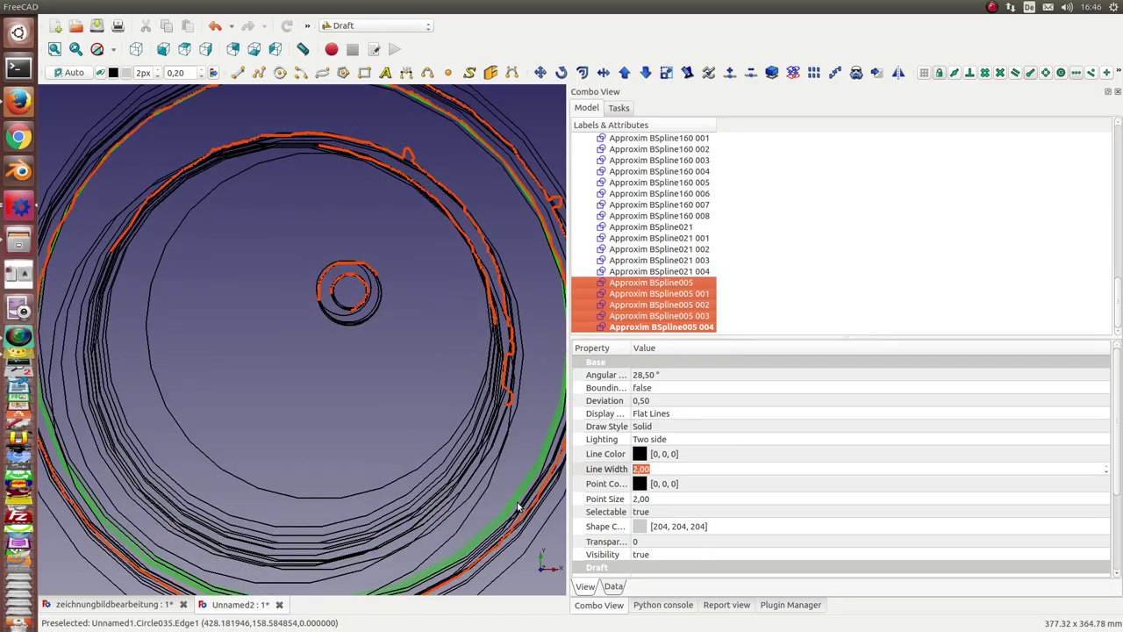
left_click(657, 272)
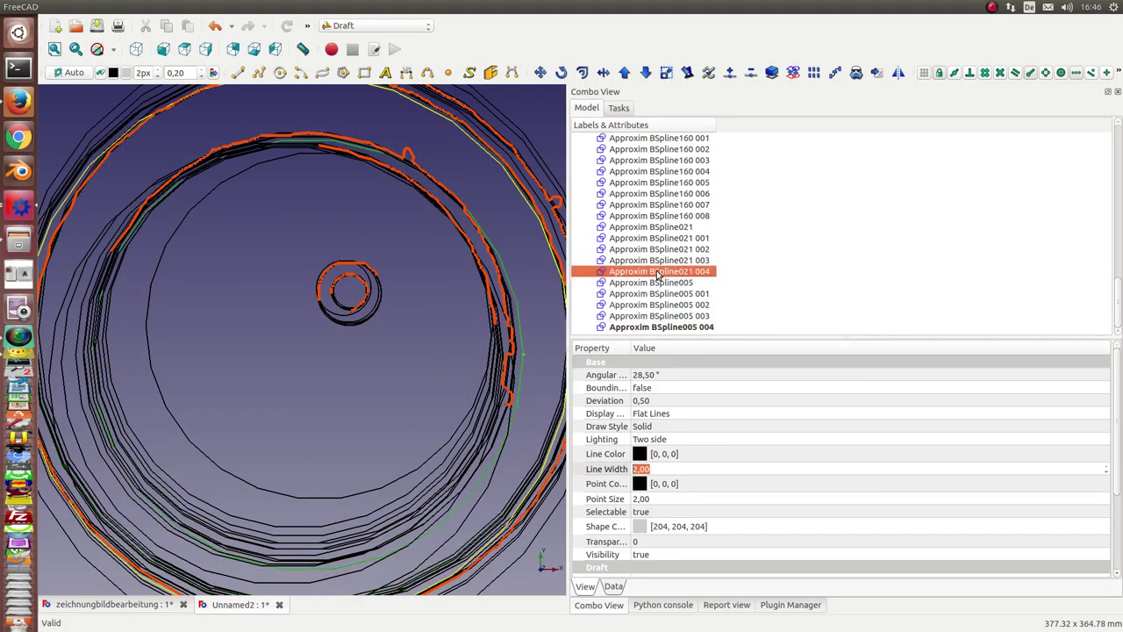
left_click_drag(656, 274, 656, 229)
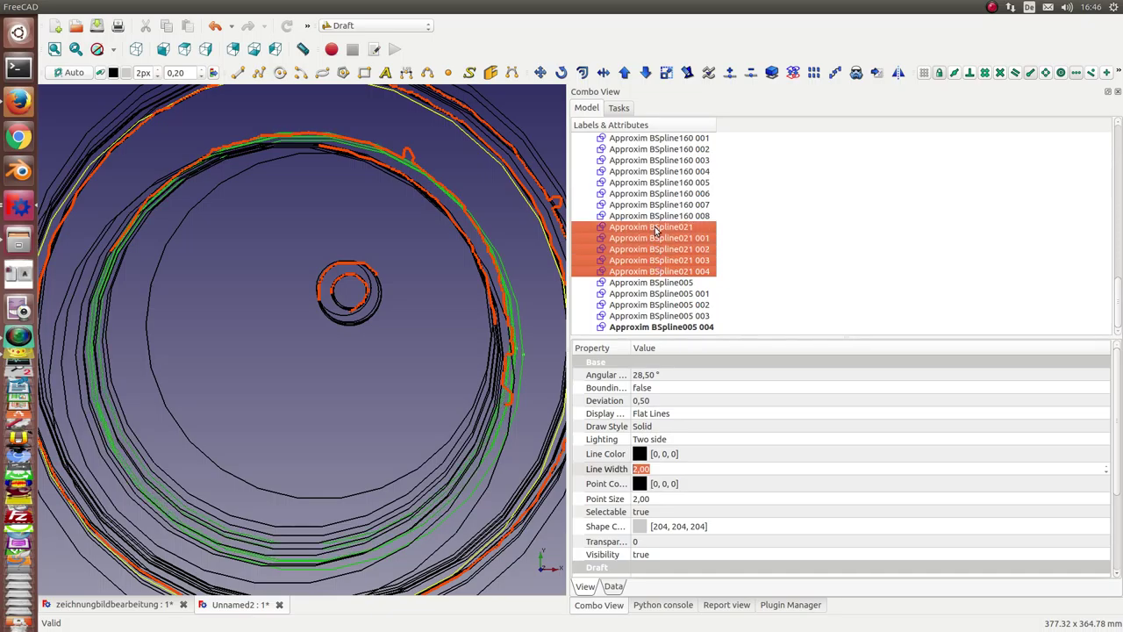
left_click(765, 260)
Step: Select the Approxim BSpline160 fitted circles and frame them in the 3D view
scroll(765, 260, "up", 1)
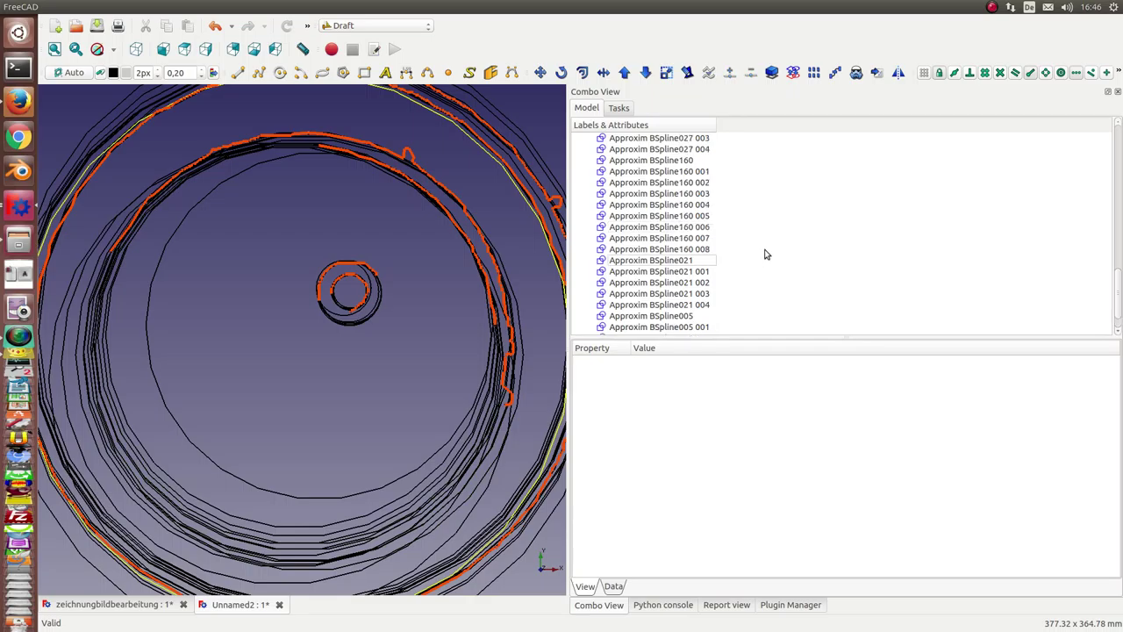
scroll(766, 258, "up", 1)
left_click(710, 285)
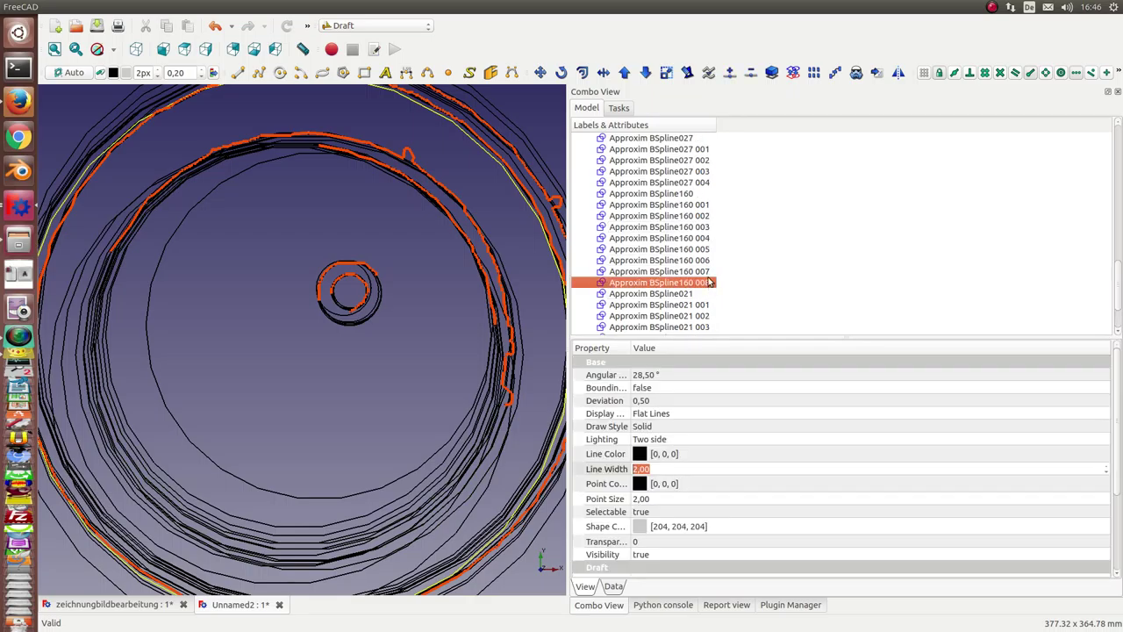
left_click(695, 273, "shift")
left_click_drag(695, 274, 692, 199)
left_click(76, 49)
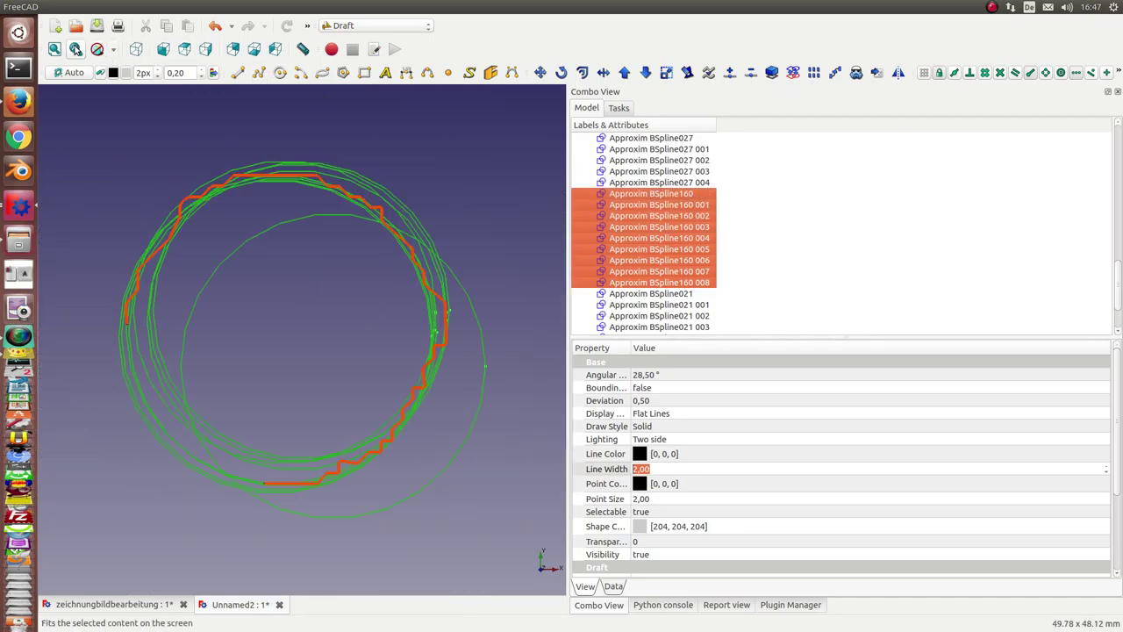
Step: Frame the Approxim BSpline027 group, zoom and pan to the upper rings, then deselect
left_click(649, 183)
left_click_drag(649, 182, 659, 138)
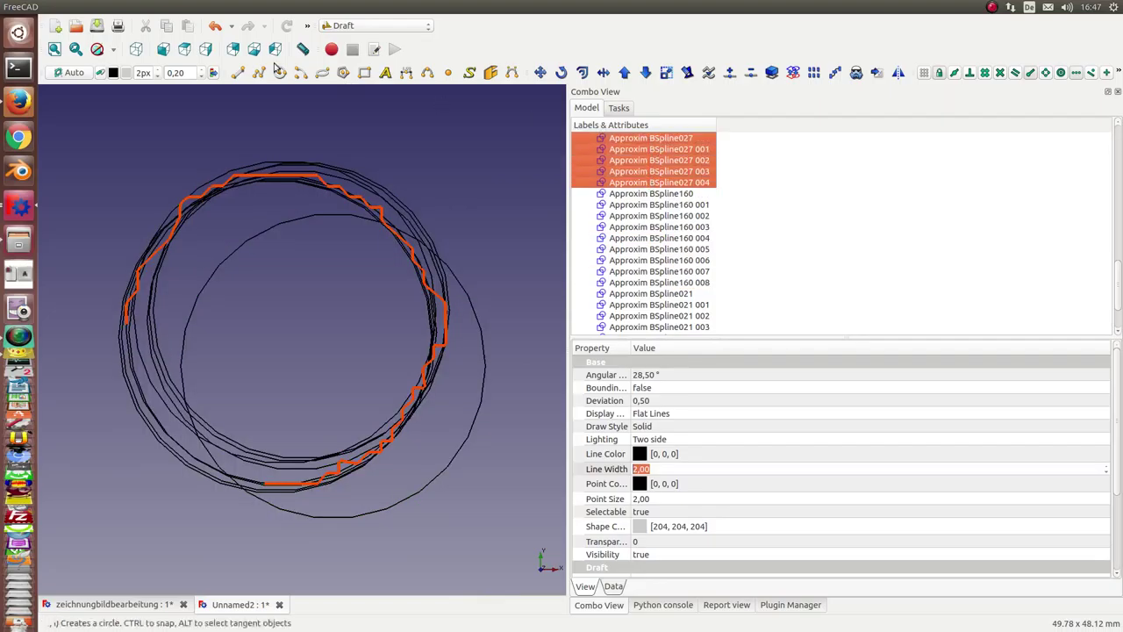
left_click(75, 48)
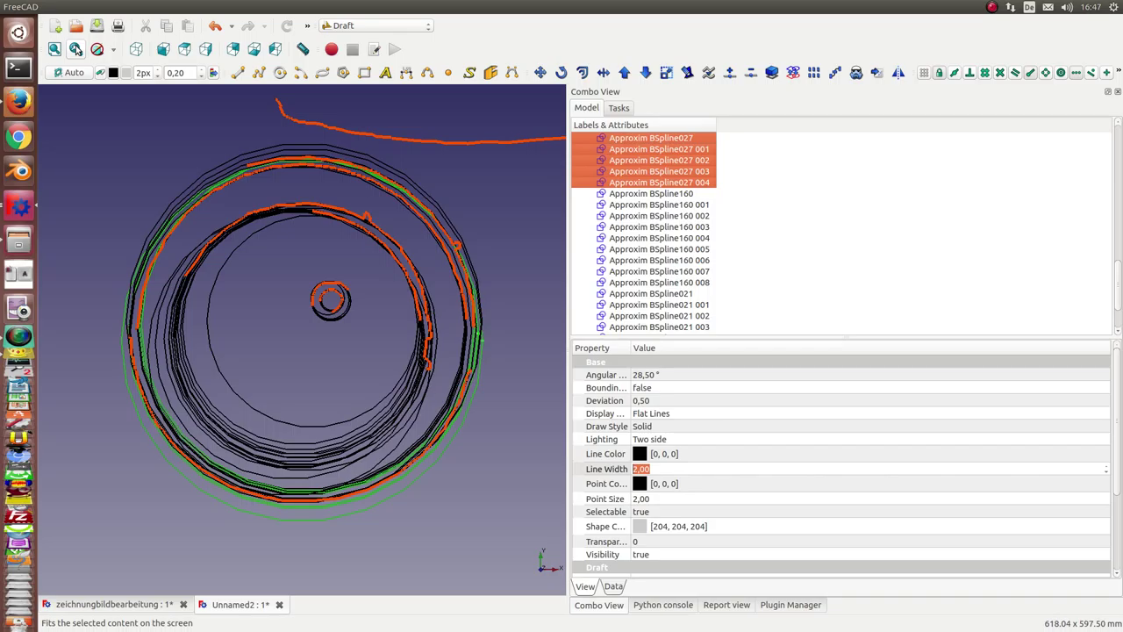
scroll(105, 175, "up", 1)
scroll(105, 175, "up", 2)
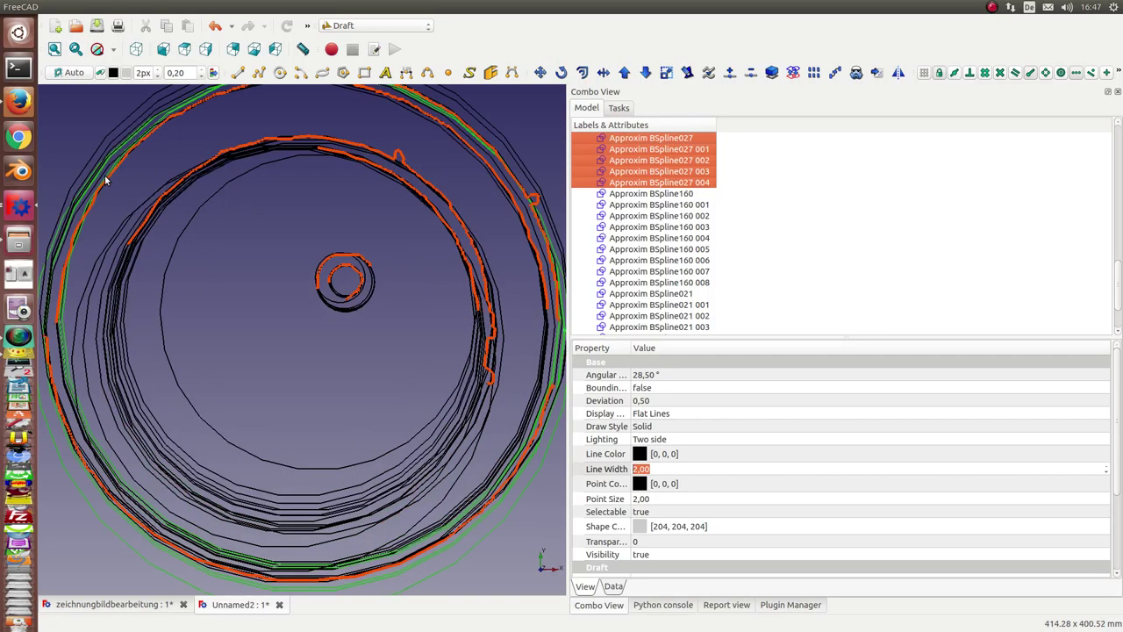
mouse_move(220, 241)
middle_mouse_down()
mouse_move(192, 385)
mouse_move(174, 405)
middle_mouse_up()
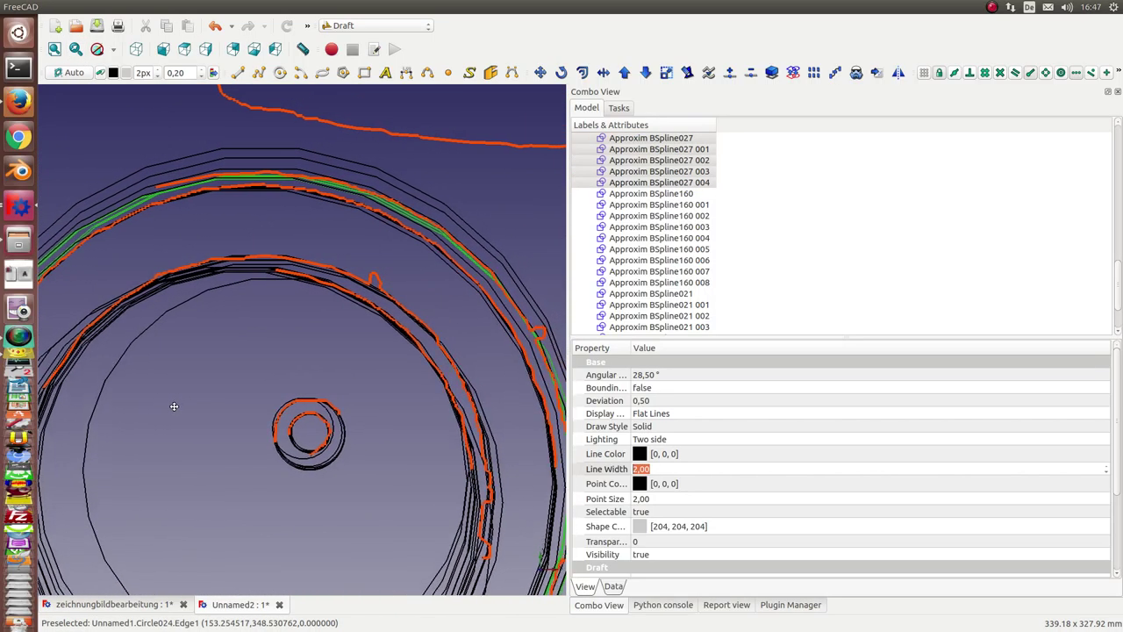
left_click(807, 230)
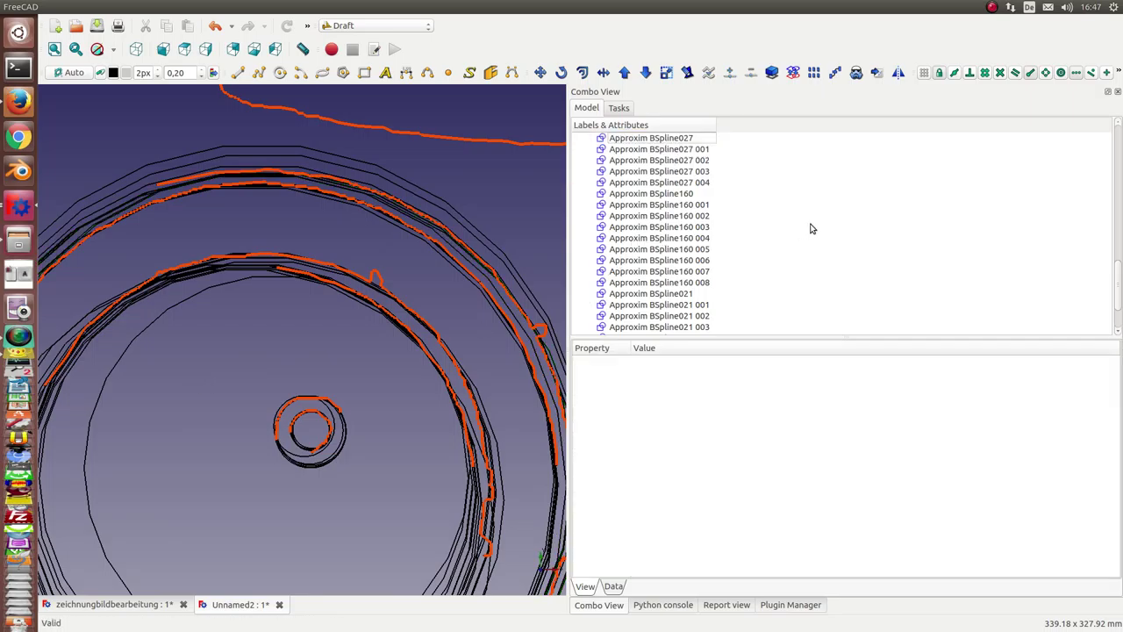
Step: Select the Approxim BSpline039 fitted circles in the tree
scroll(809, 228, "up", 2)
scroll(809, 228, "up", 2)
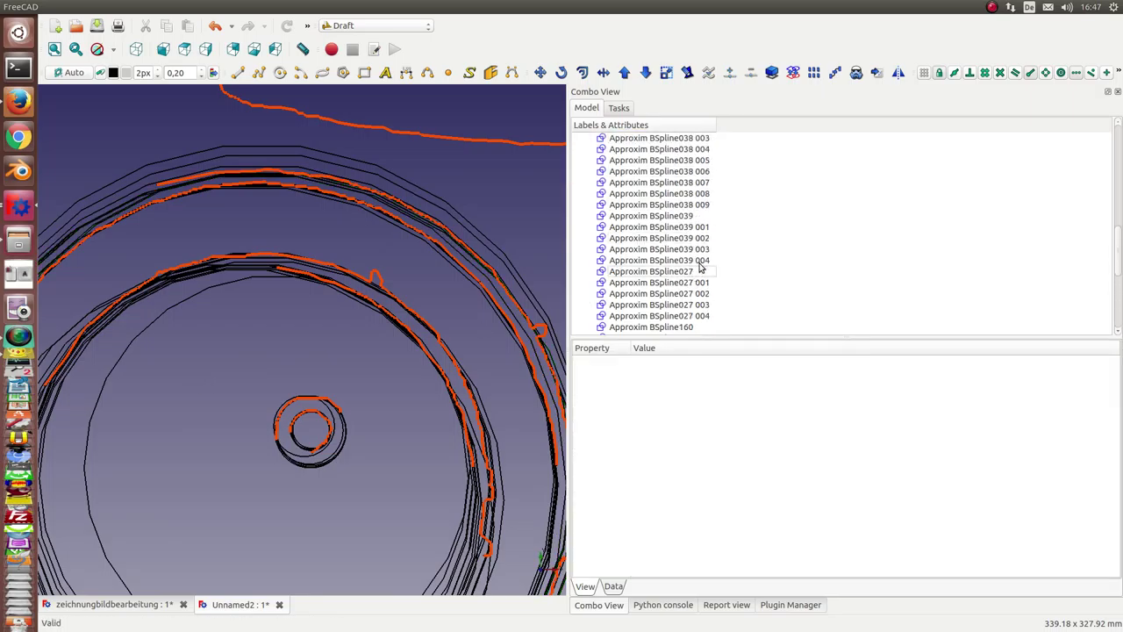
left_click_drag(700, 260, 696, 216)
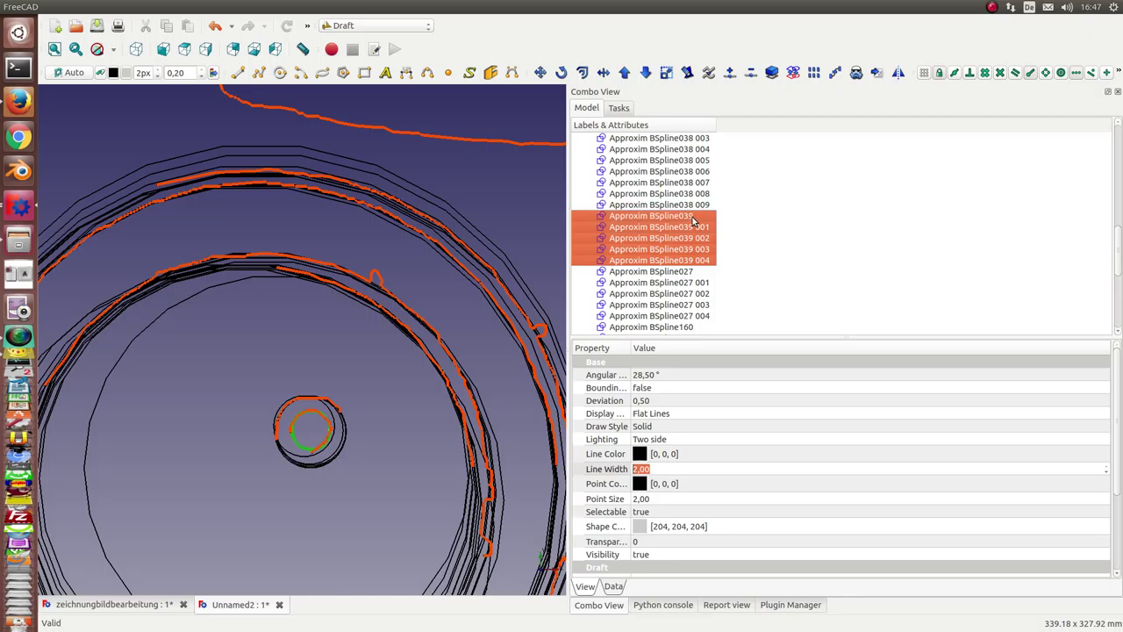
Step: Frame the BSpline039 circles, then select and frame all ten Approxim BSpline038 circles
left_click(76, 50)
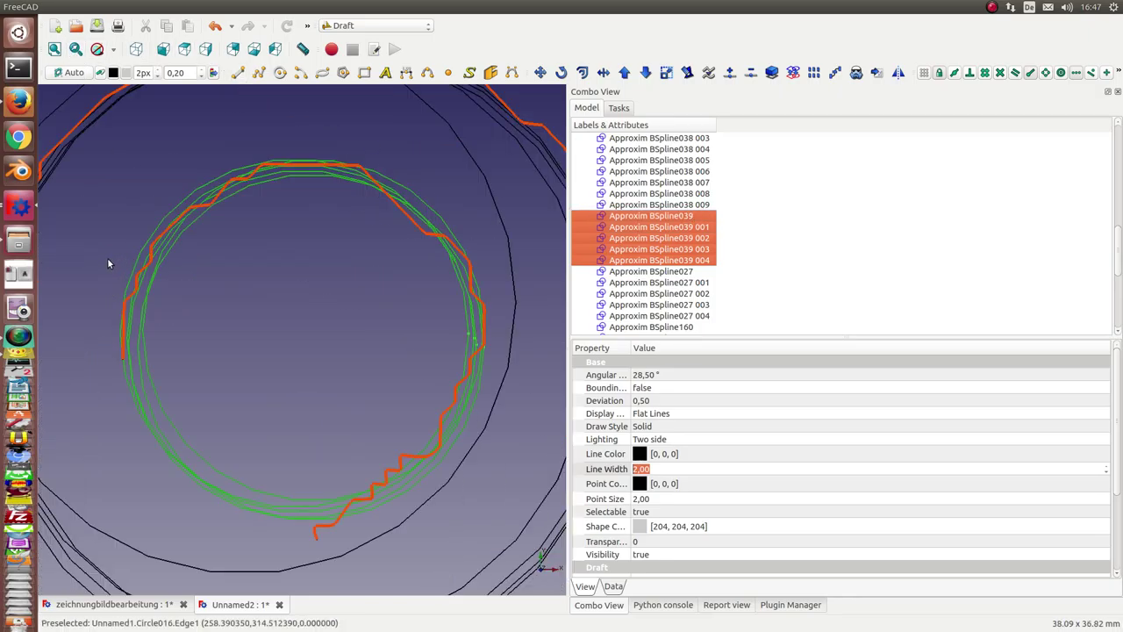
left_click(640, 206)
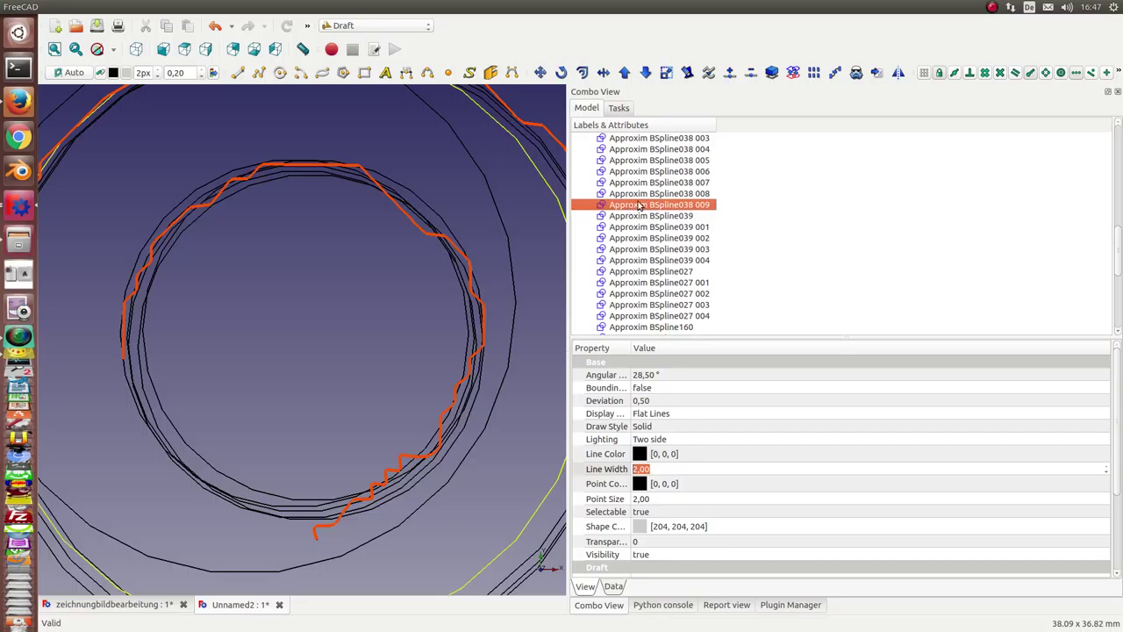
left_click(665, 193, "ctrl")
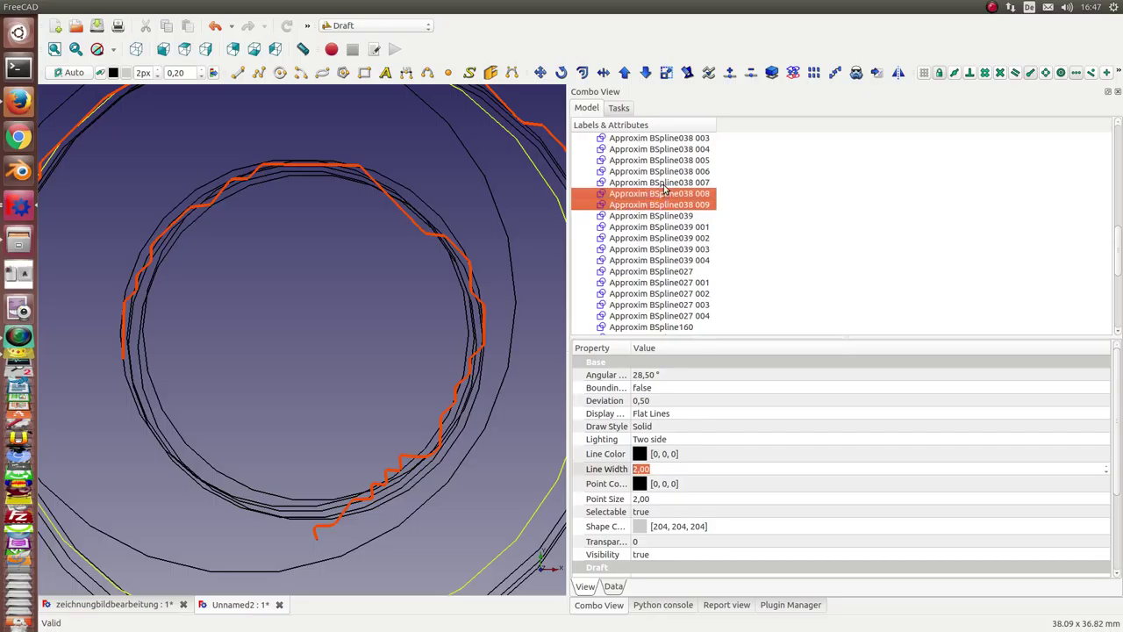
left_click(666, 183, "ctrl")
left_click(667, 171, "ctrl")
left_click(668, 161, "ctrl")
left_click(668, 149, "ctrl")
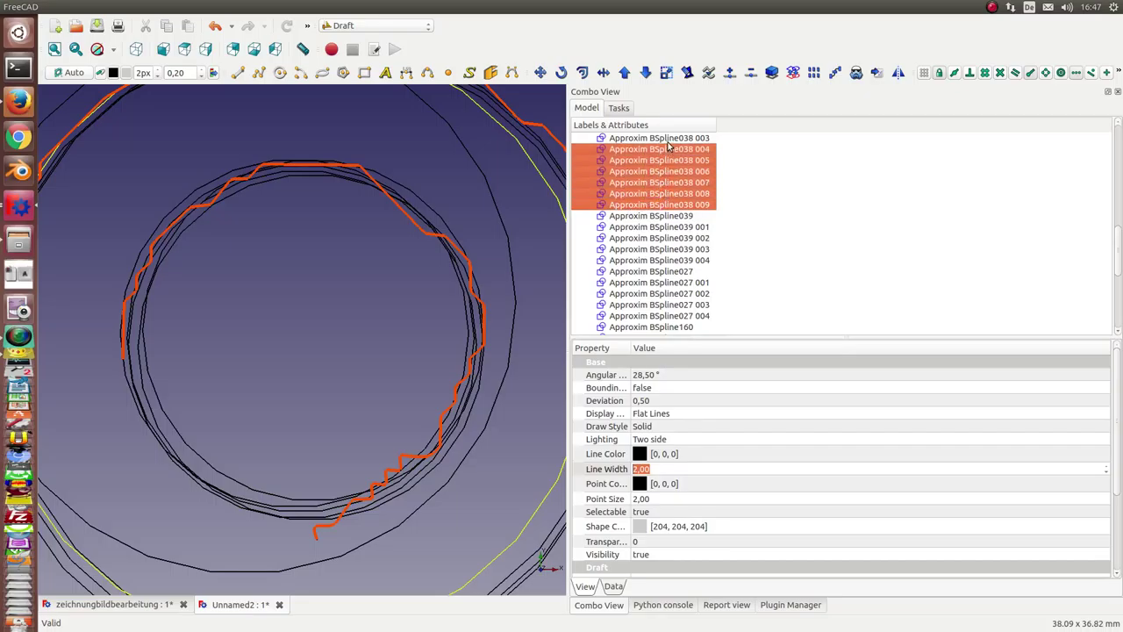
left_click(668, 141, "ctrl")
scroll(673, 165, "up", 1)
left_click(673, 161, "ctrl")
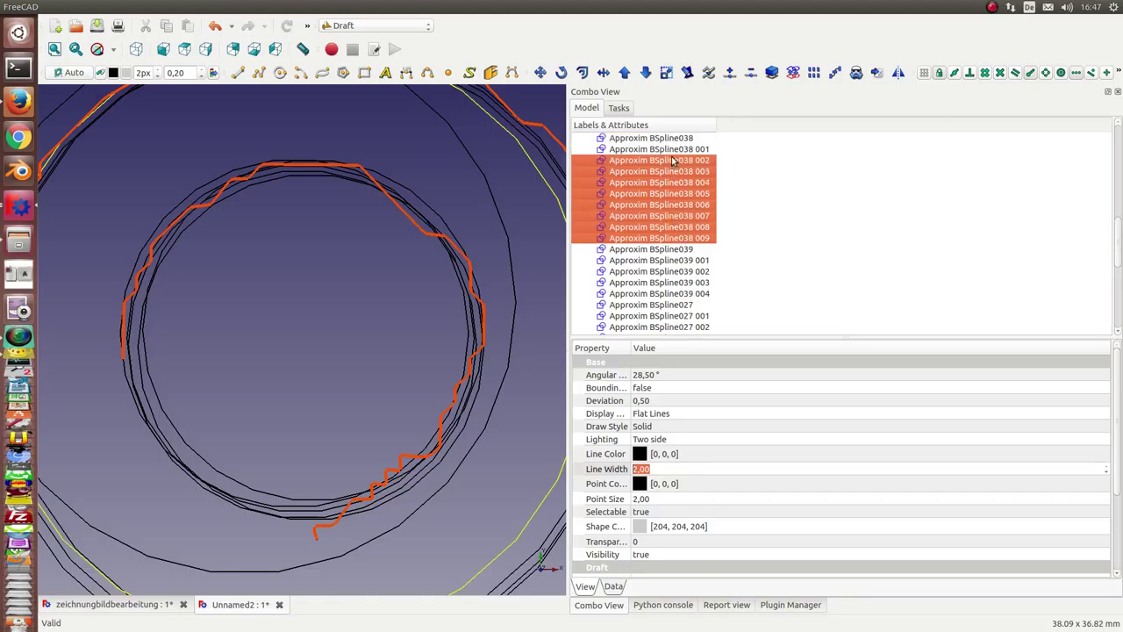
left_click(673, 149, "ctrl")
left_click(673, 139, "ctrl")
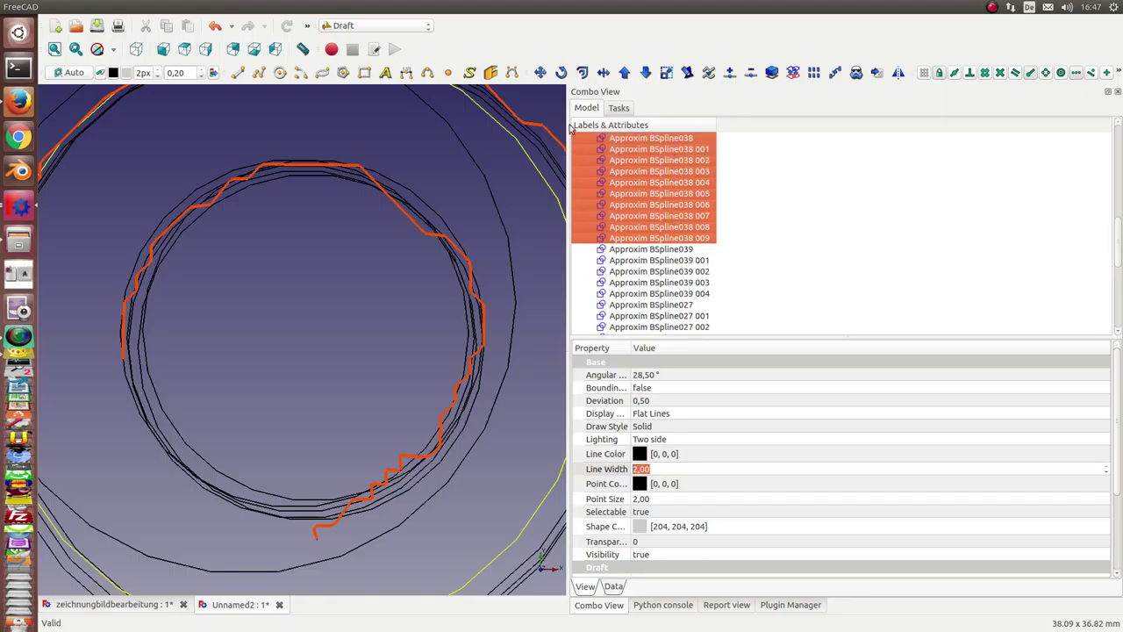
left_click(75, 50)
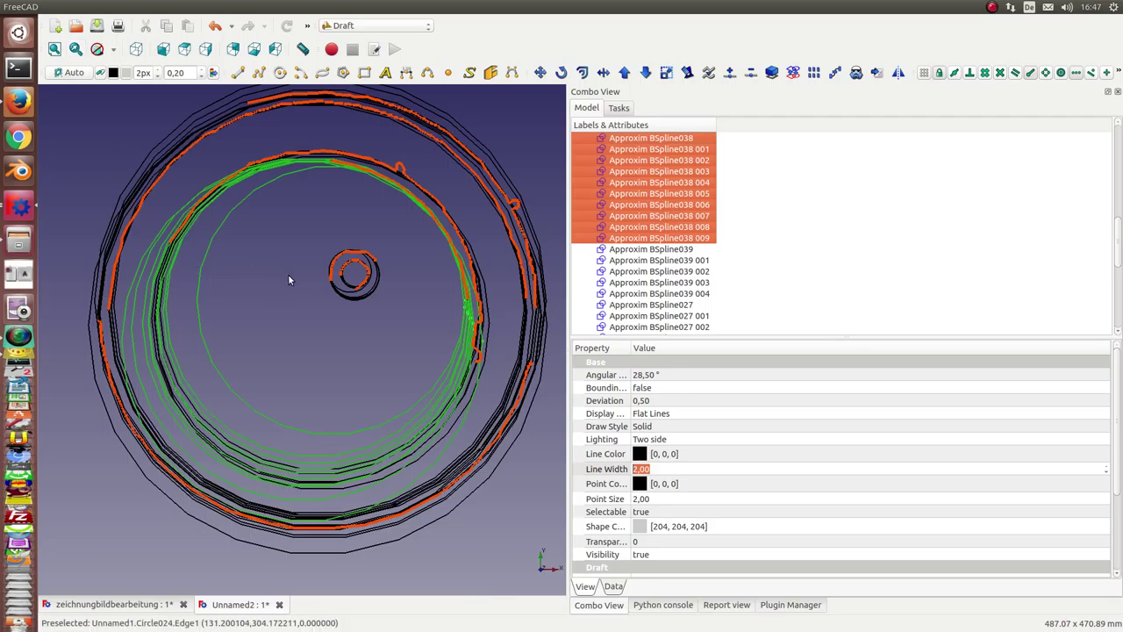
Step: Zoom and recentre on the BSpline038 circles to check the arcs, then clear the selection
scroll(302, 275, "up", 2)
middle_click_drag(459, 230, 382, 324)
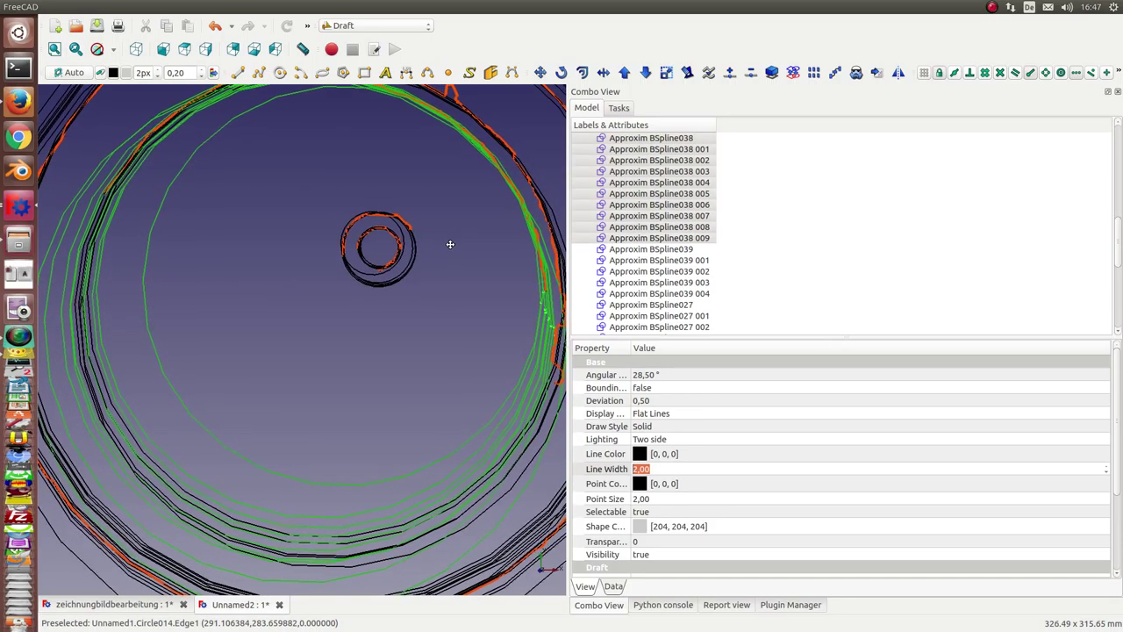
scroll(381, 324, "up", 3)
scroll(298, 421, "down", 3)
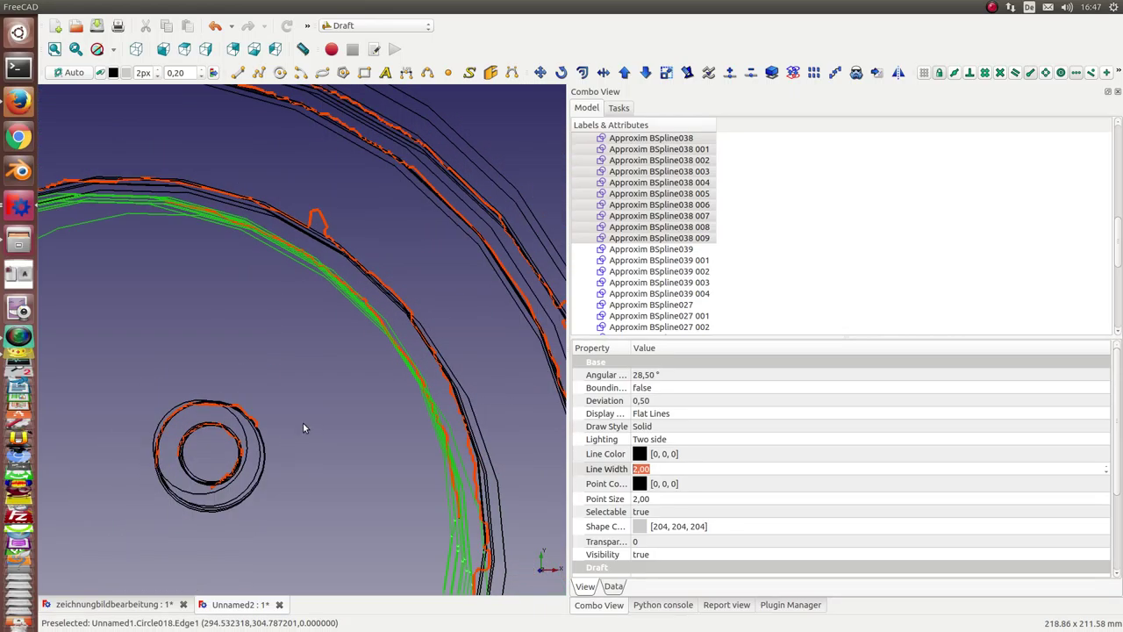
left_click(821, 228)
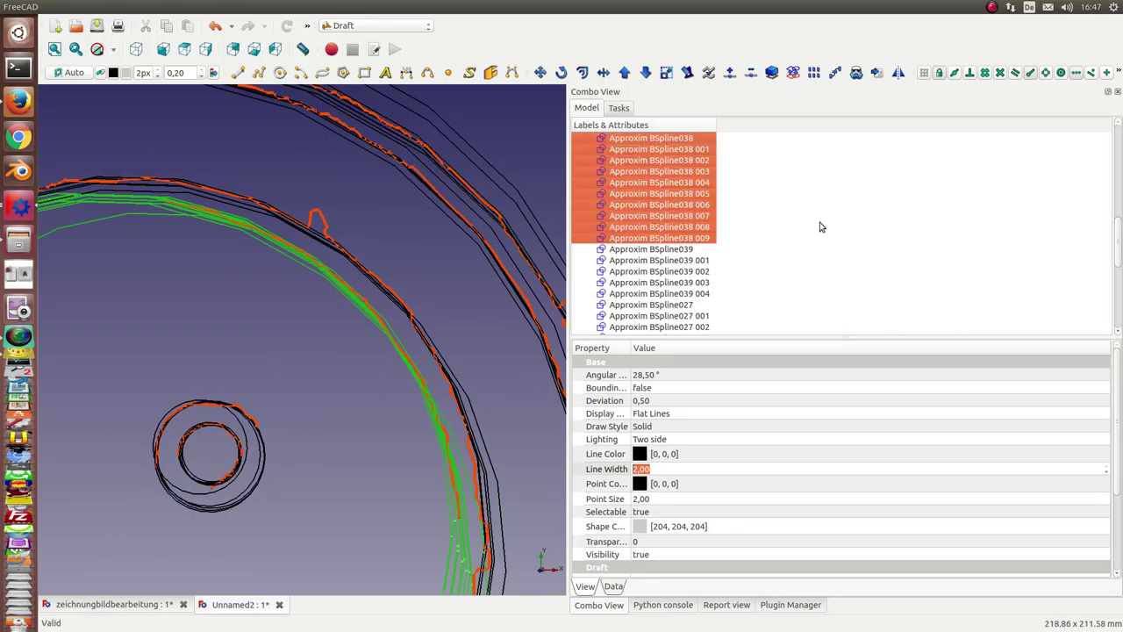
left_click(821, 227)
scroll(800, 248, "up", 2)
scroll(799, 248, "up", 2)
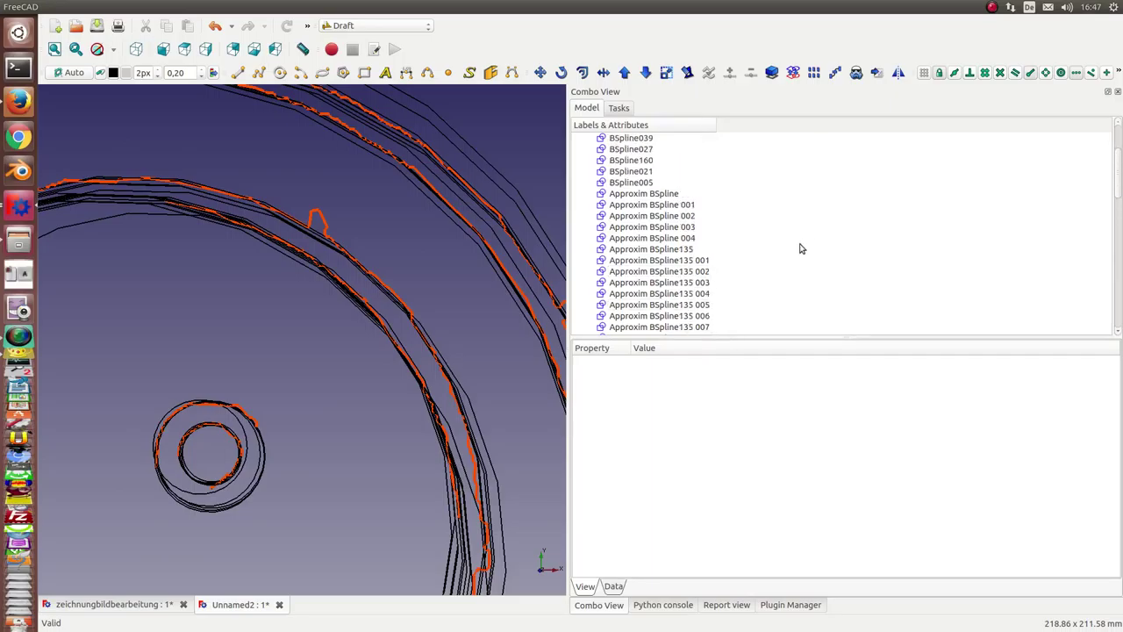
Step: Select Approxim BSpline through Approxim BSpline 004 and fit them in the view
left_click(664, 194)
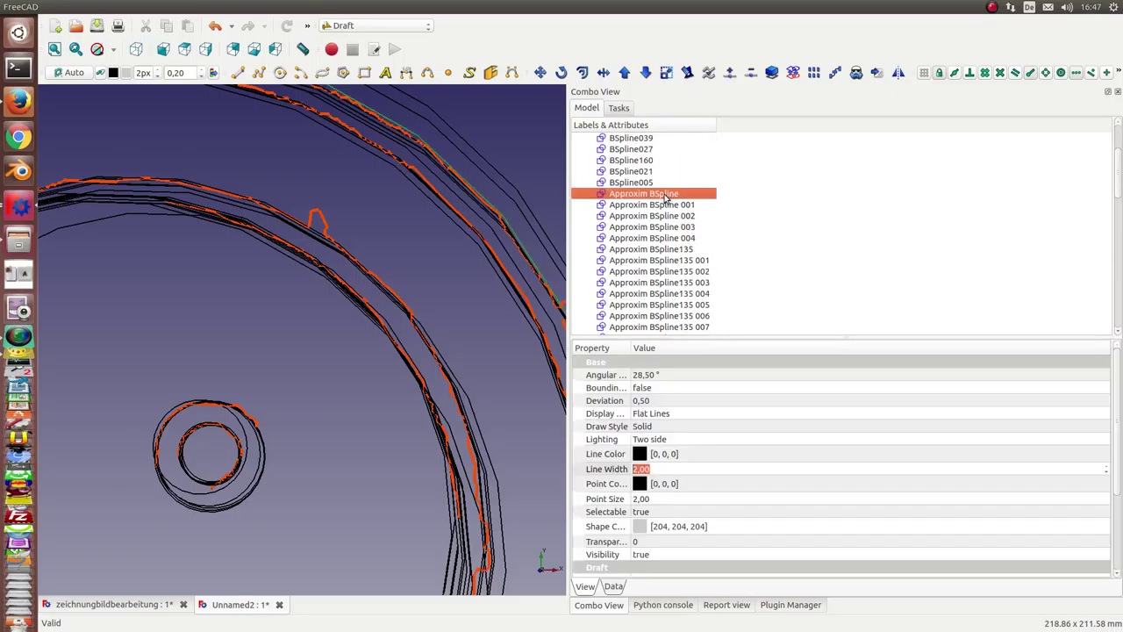
left_click(664, 205, "shift")
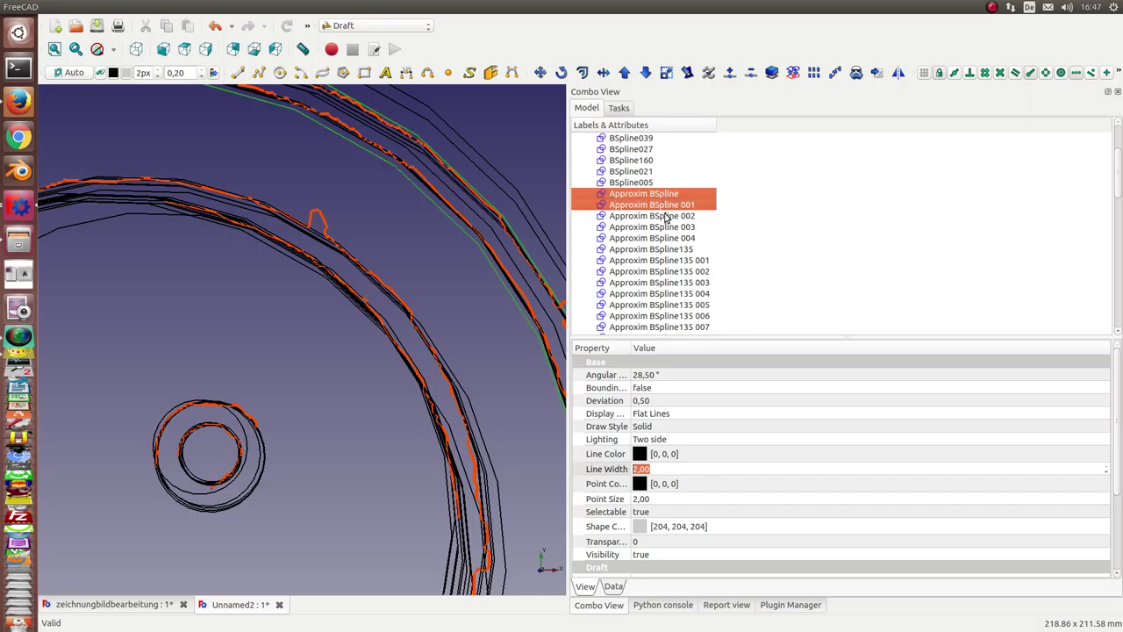
left_click(666, 216, "shift")
left_click(667, 227, "shift")
left_click(669, 238, "shift")
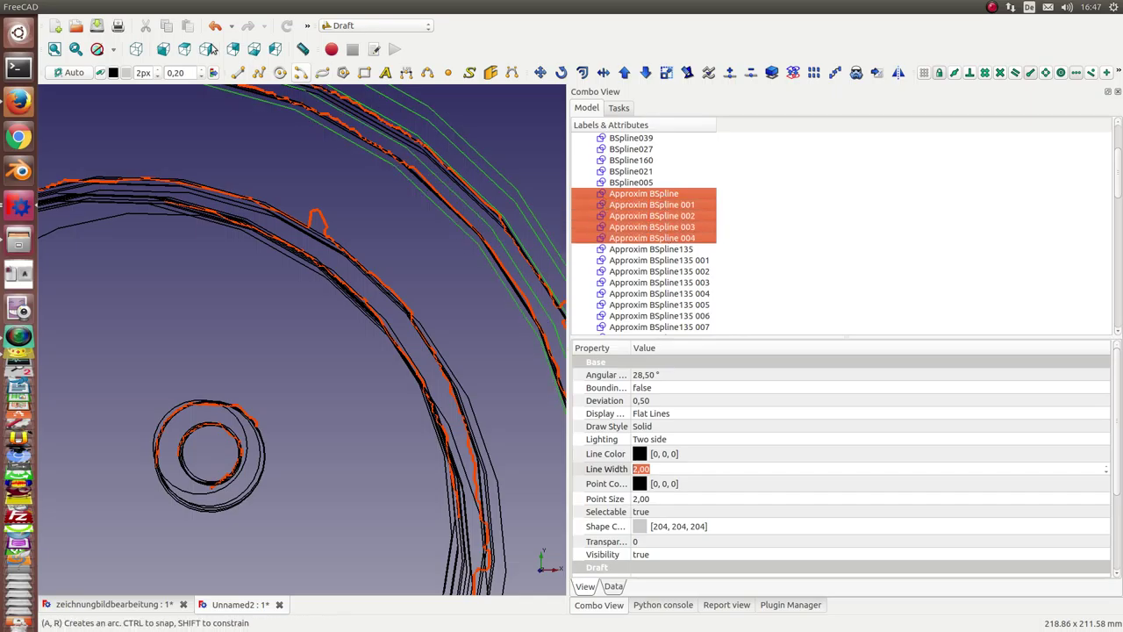
left_click(75, 50)
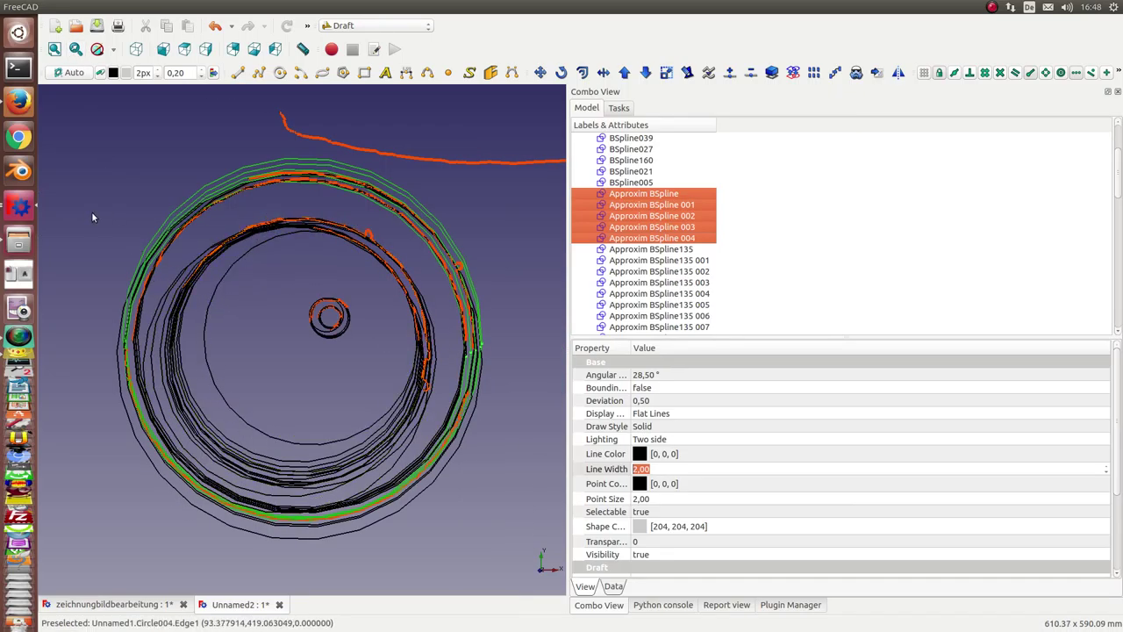
Step: Zoom and orbit to compare the green circles with the orange arc, widening the 3D view
scroll(91, 215, "up", 1)
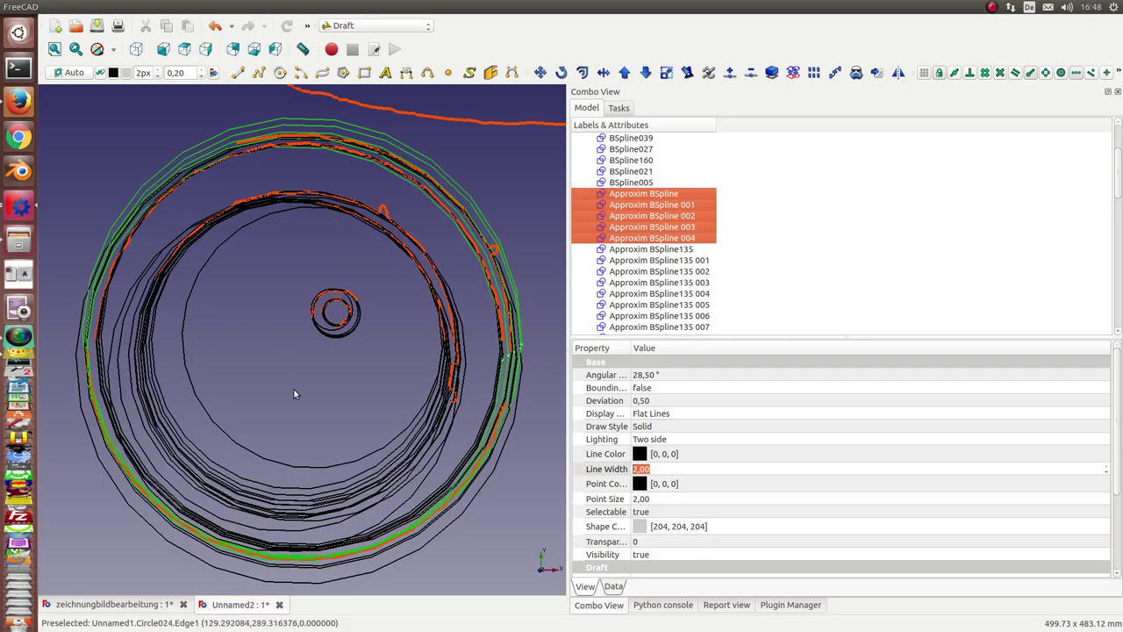
scroll(309, 222, "up", 2)
scroll(309, 222, "up", 1)
scroll(308, 251, "up", 1)
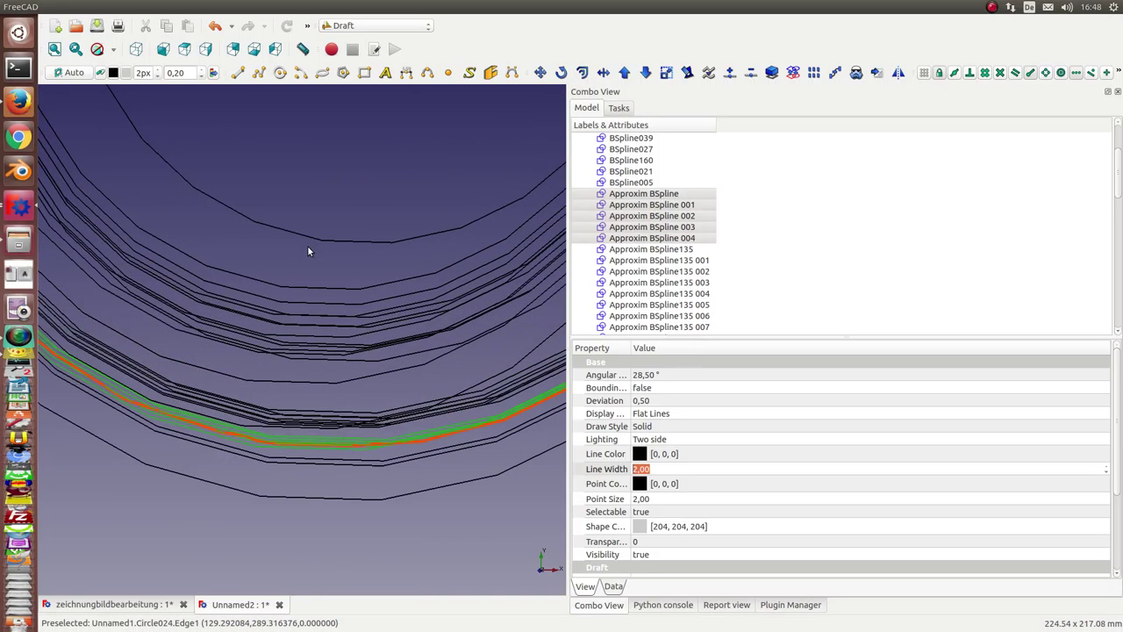
mouse_move(307, 245)
middle_mouse_down()
mouse_move(316, 265)
mouse_move(283, 219)
mouse_move(208, 199)
mouse_move(228, 226)
middle_mouse_up()
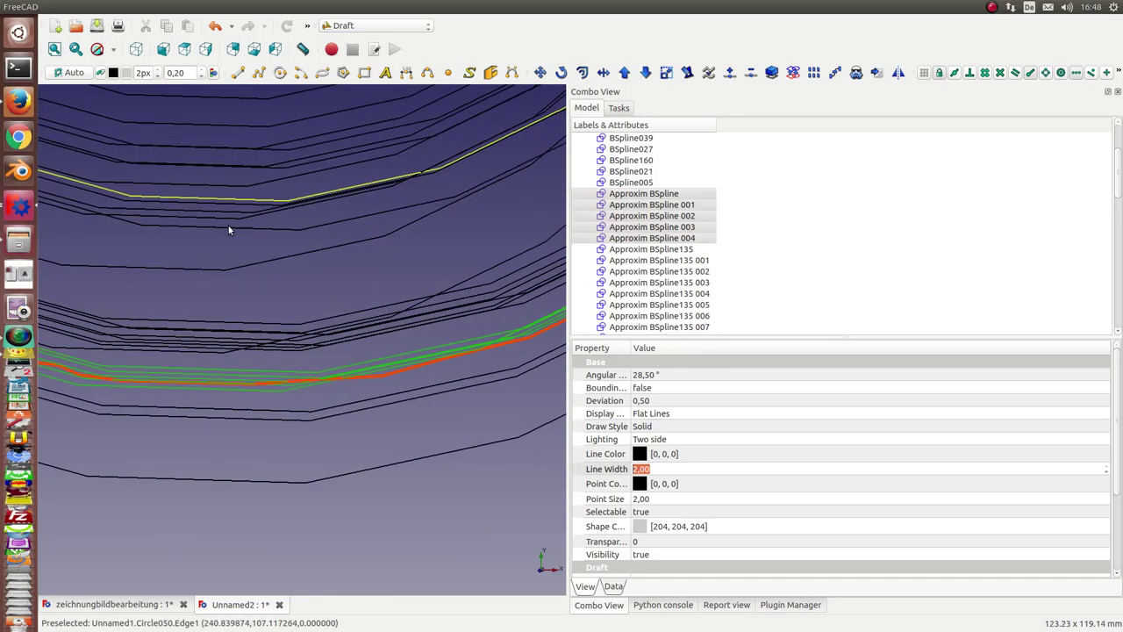
middle_click_drag(280, 269, 475, 312)
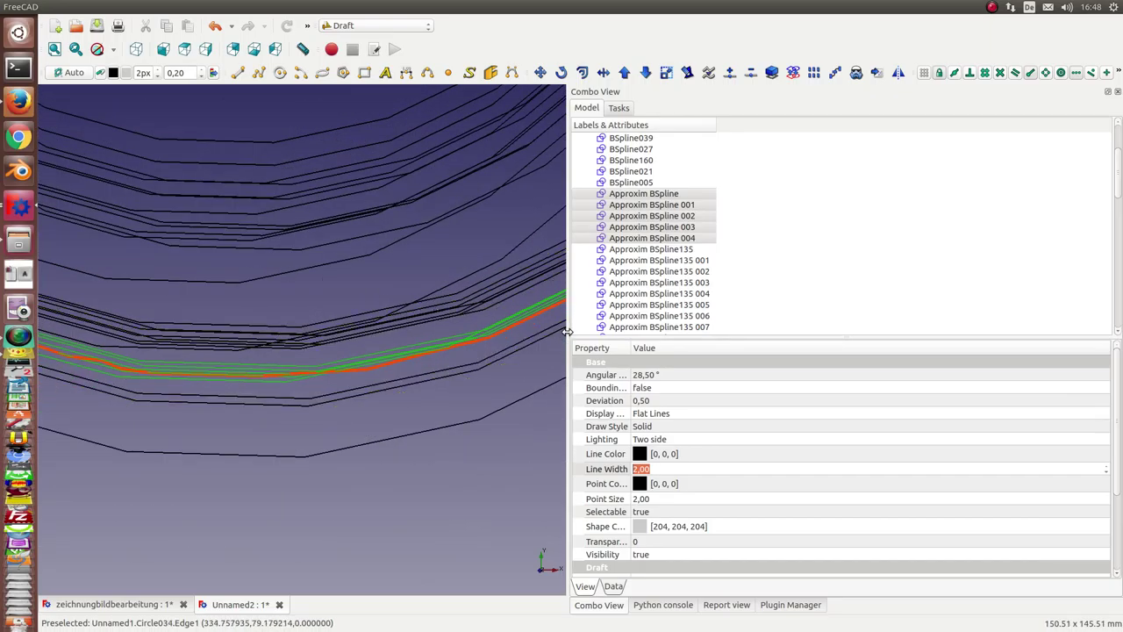
left_click_drag(569, 330, 1064, 373)
scroll(909, 349, "down", 3)
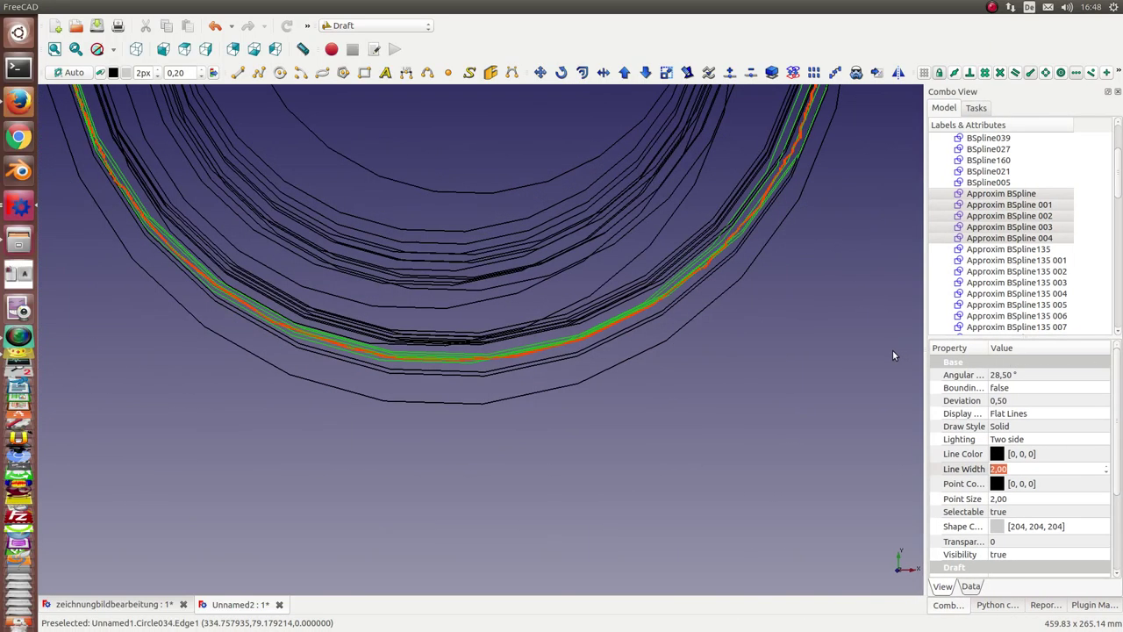
scroll(753, 369, "down", 2)
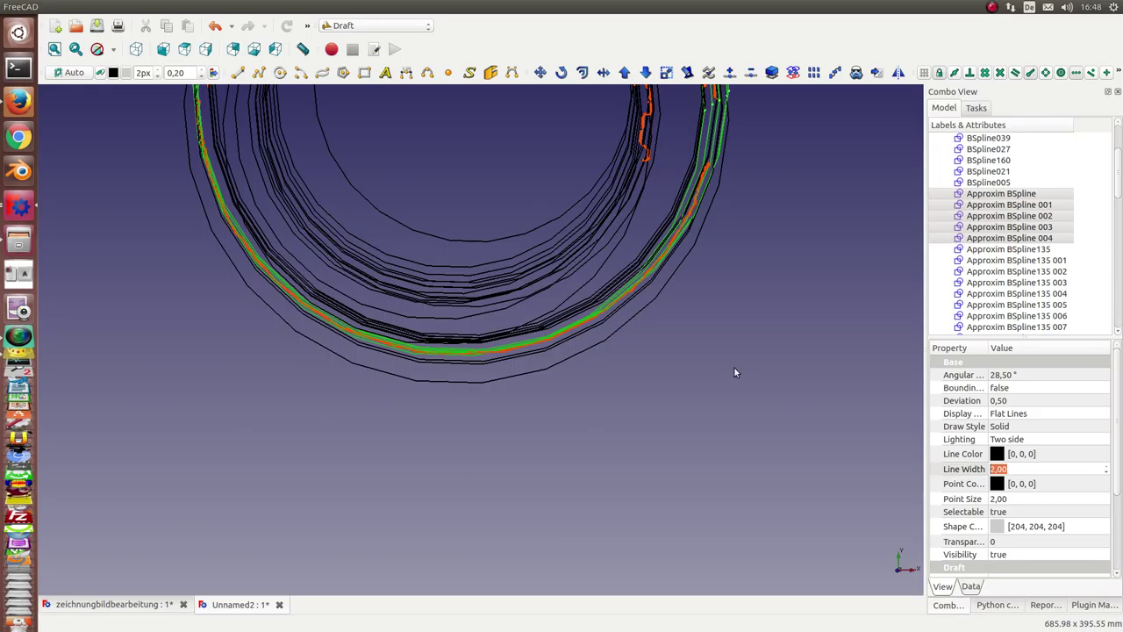
Step: Show Approxim BSpline's data: radius 0.20284 m, centre x 0.24001 m, y 0.266313 m
left_click(991, 194)
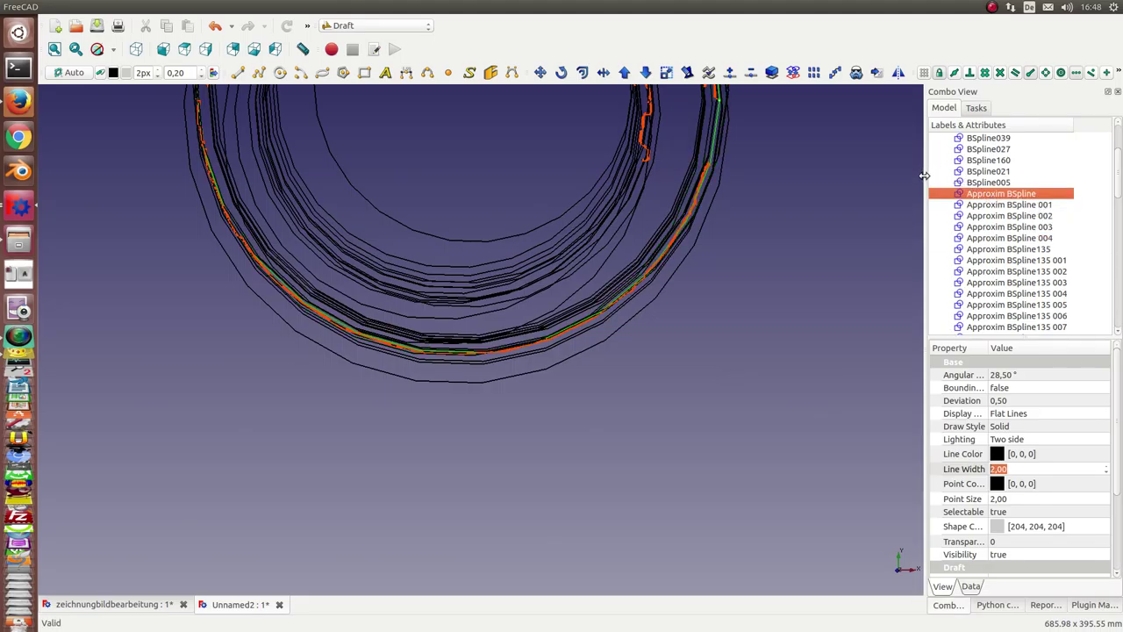
left_click_drag(924, 176, 610, 180)
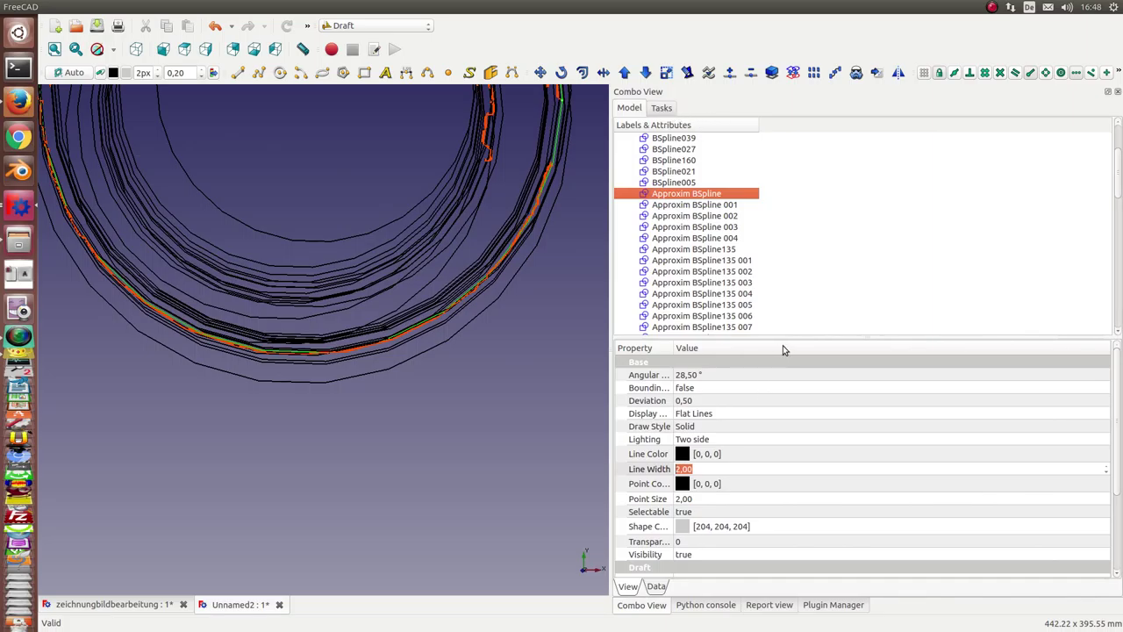
left_click_drag(857, 337, 867, 270)
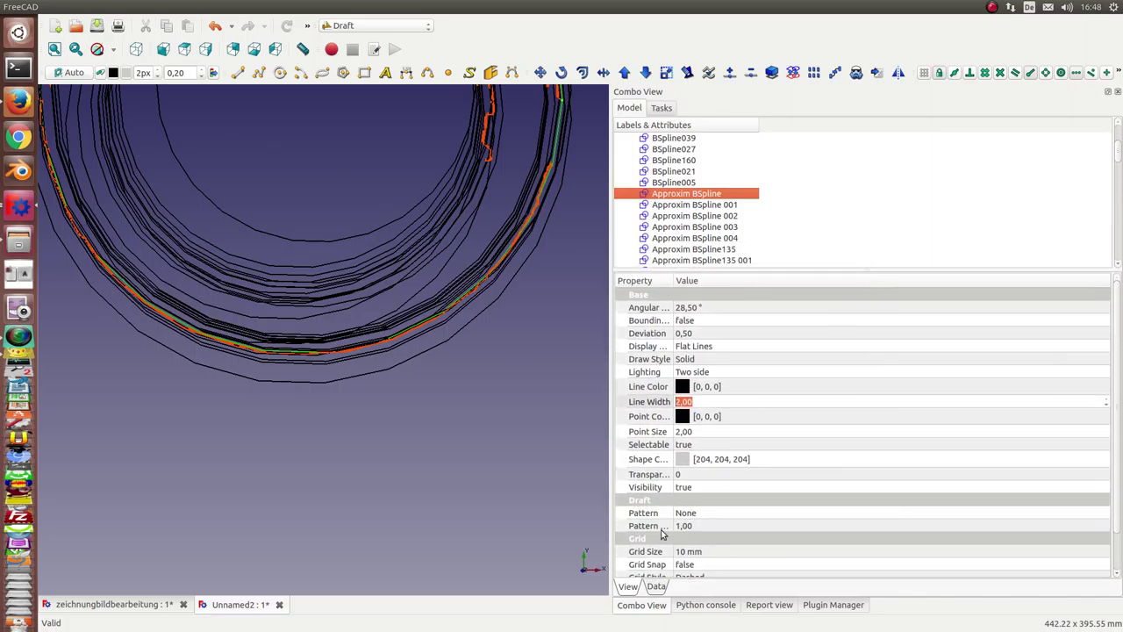
left_click(658, 587)
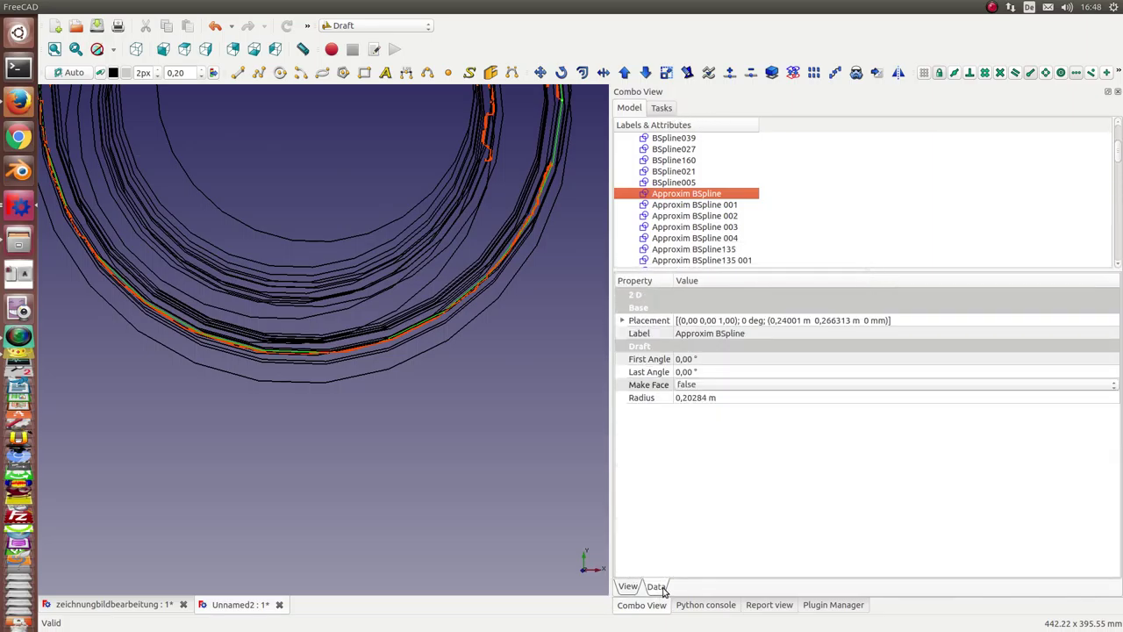
left_click(623, 320)
left_click(634, 359)
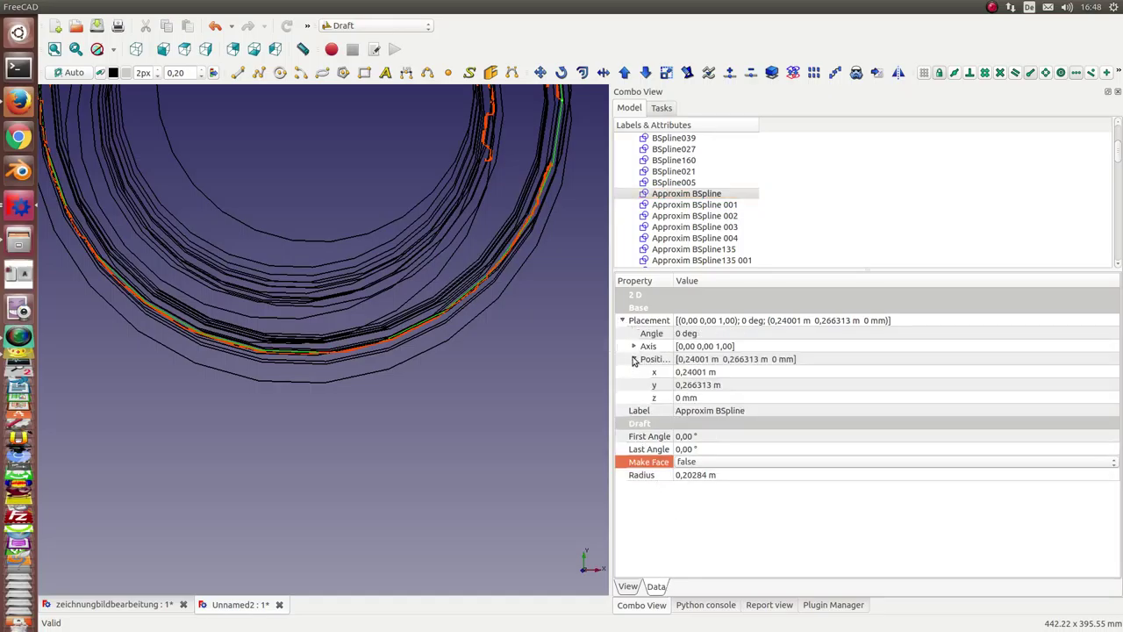